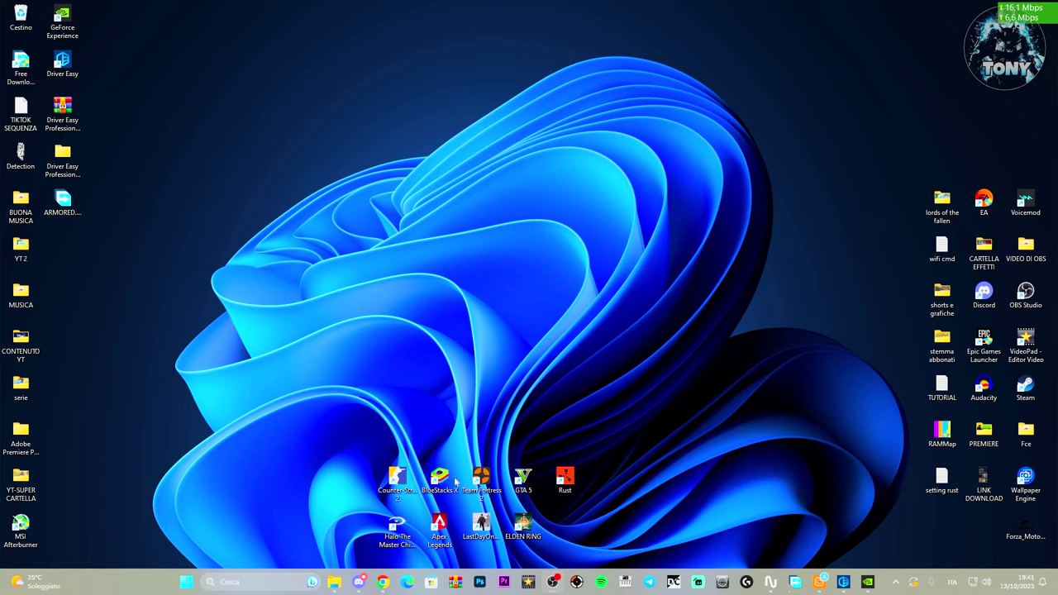
# Download the GeForce Experience installer from the NVIDIA page in Chrome, saving it to the Desktop
pyautogui.click(383, 582)
pyautogui.click(56, 8)
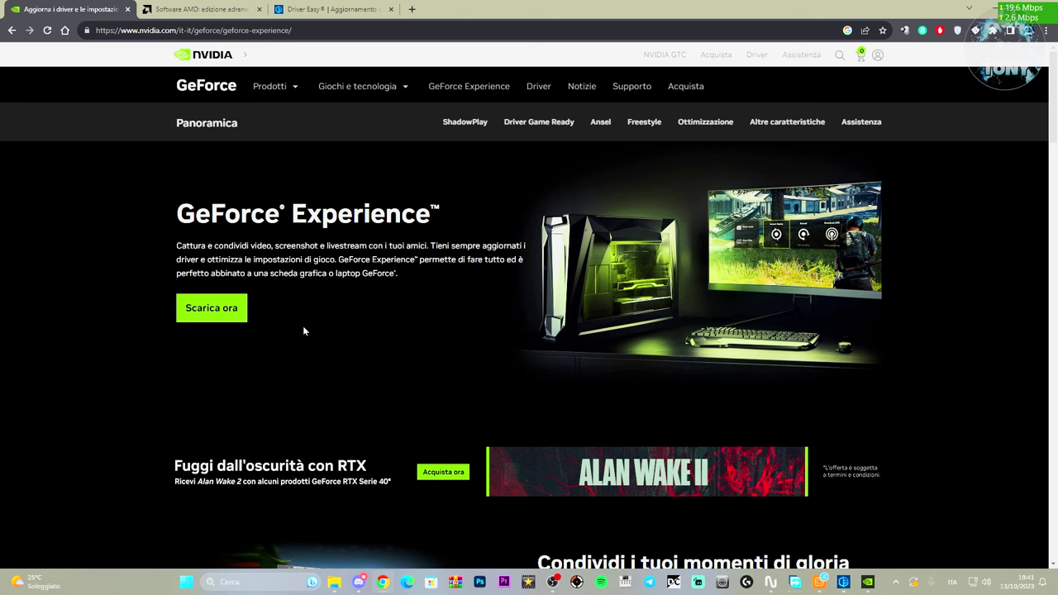
pyautogui.click(221, 315)
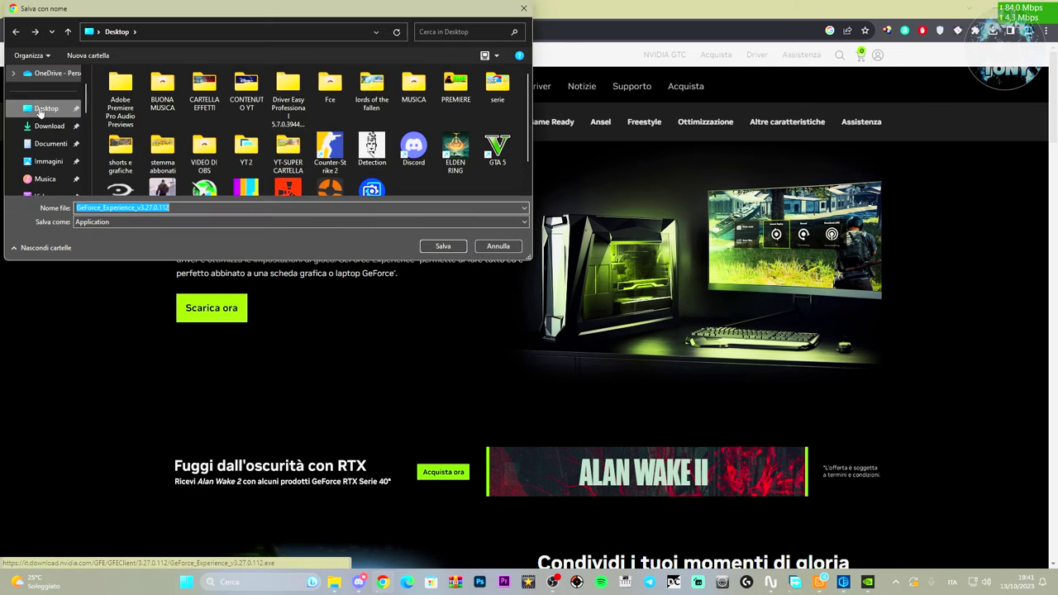
pyautogui.click(433, 249)
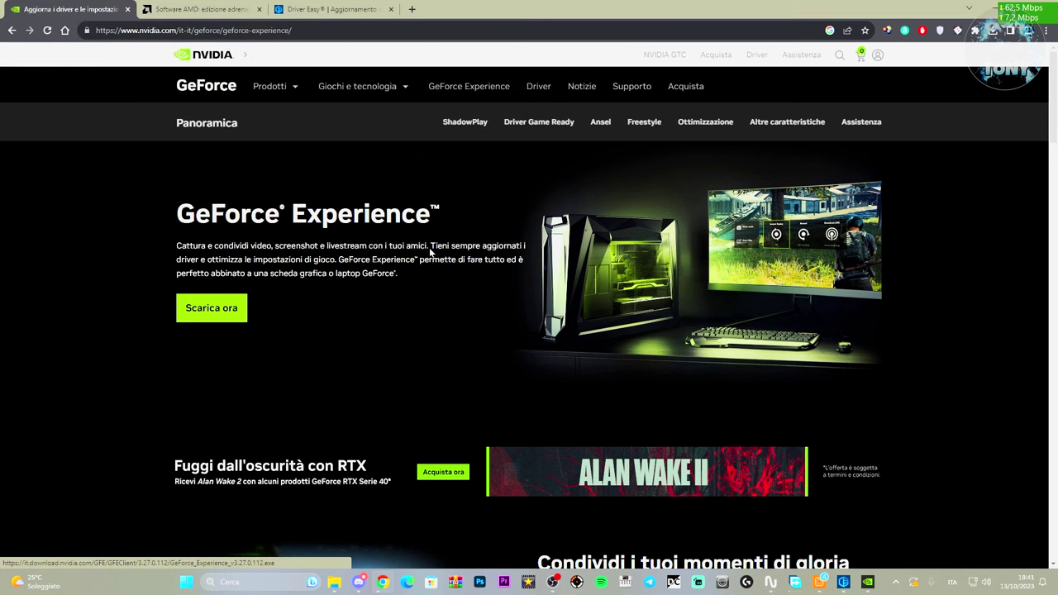
pyautogui.click(995, 33)
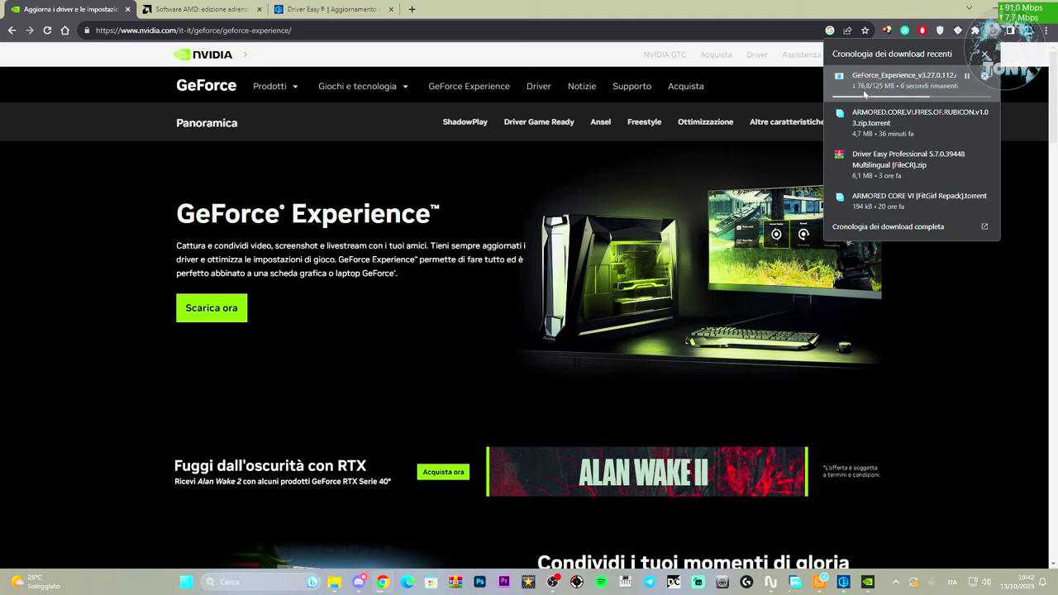
pyautogui.click(826, 163)
pyautogui.click(993, 31)
pyautogui.click(972, 74)
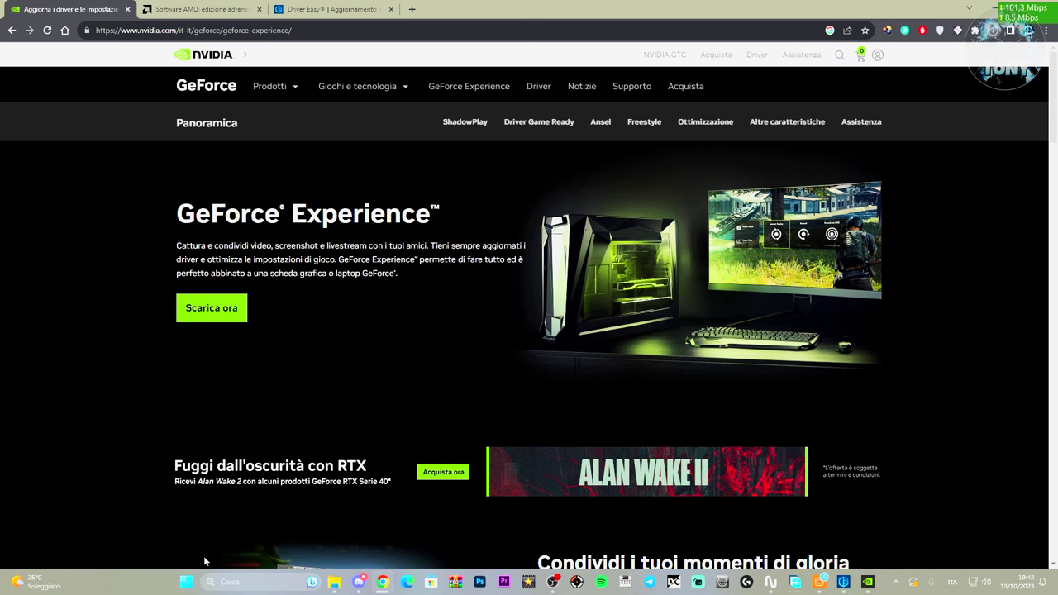
# Switch to the installed GeForce Experience and check for Game Ready driver updates
pyautogui.click(228, 583)
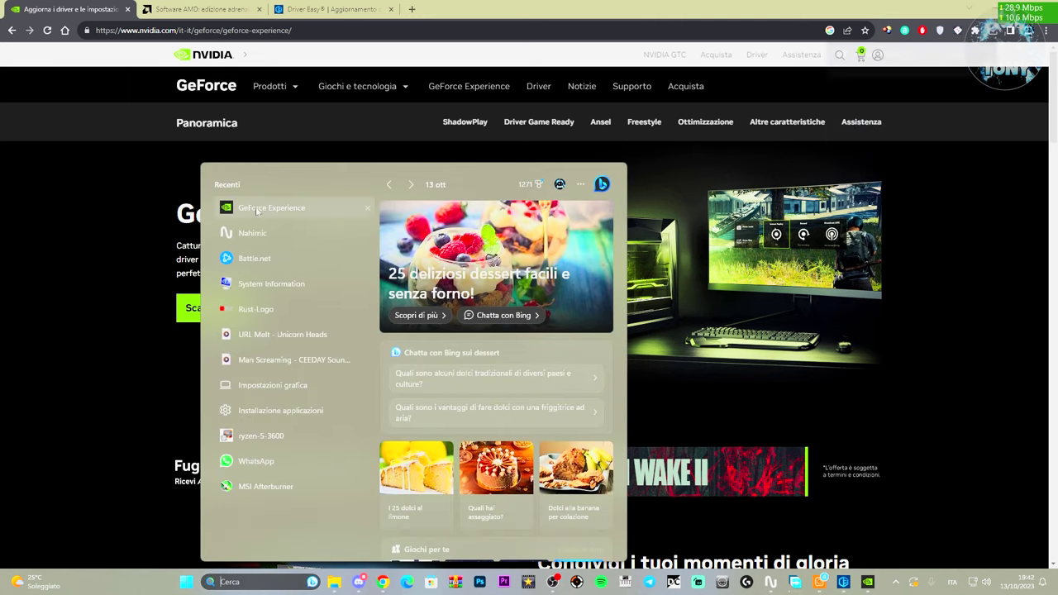
pyautogui.click(271, 207)
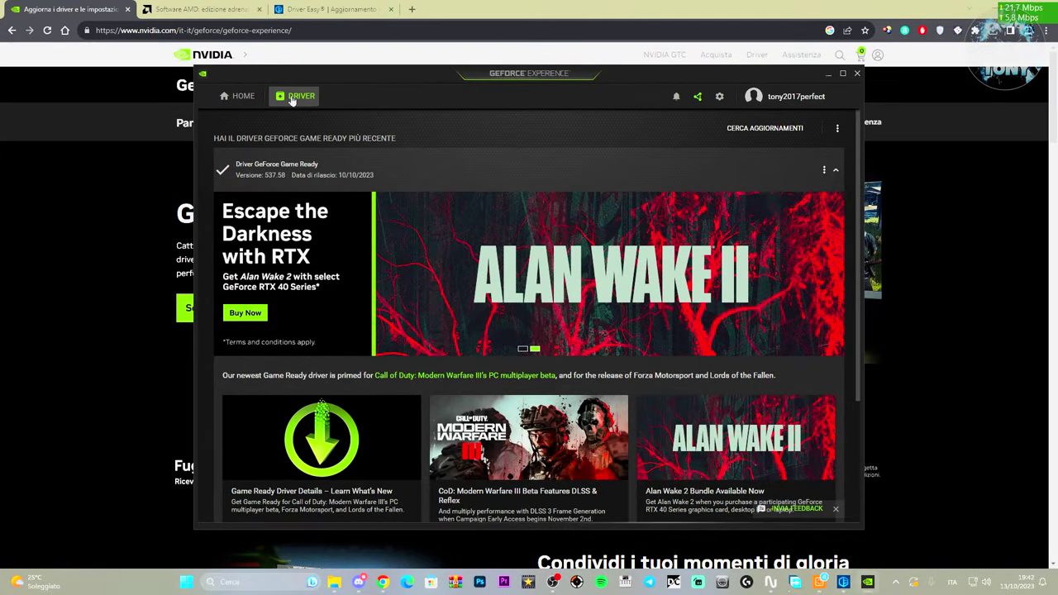
pyautogui.click(759, 130)
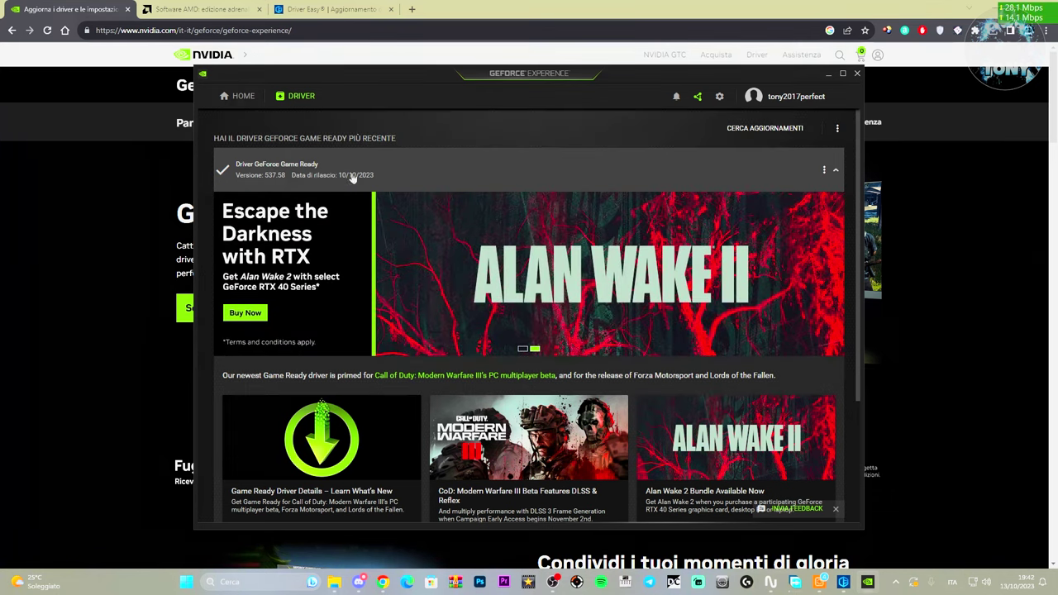
pyautogui.click(828, 75)
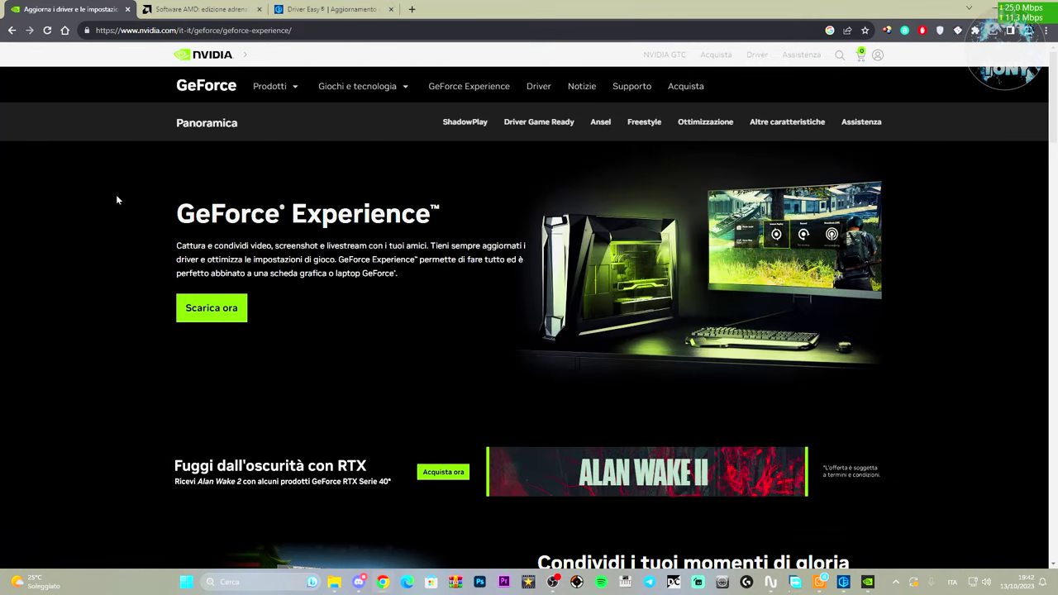
# Examine the AMD Software Adrenalin Edition page for its download option and feature sections
pyautogui.click(179, 8)
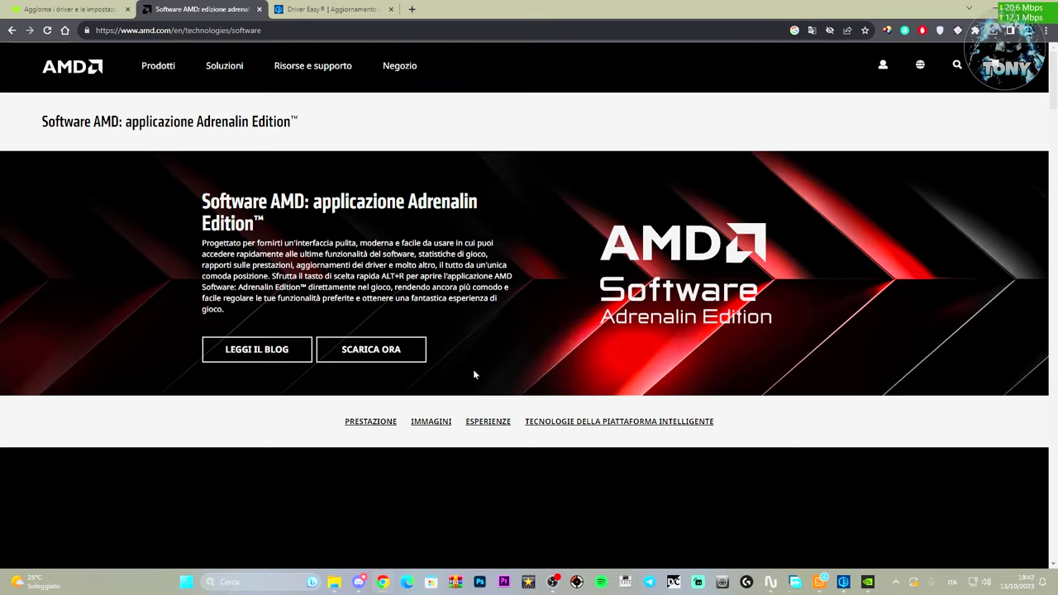
pyautogui.scroll(-10, 473, 374)
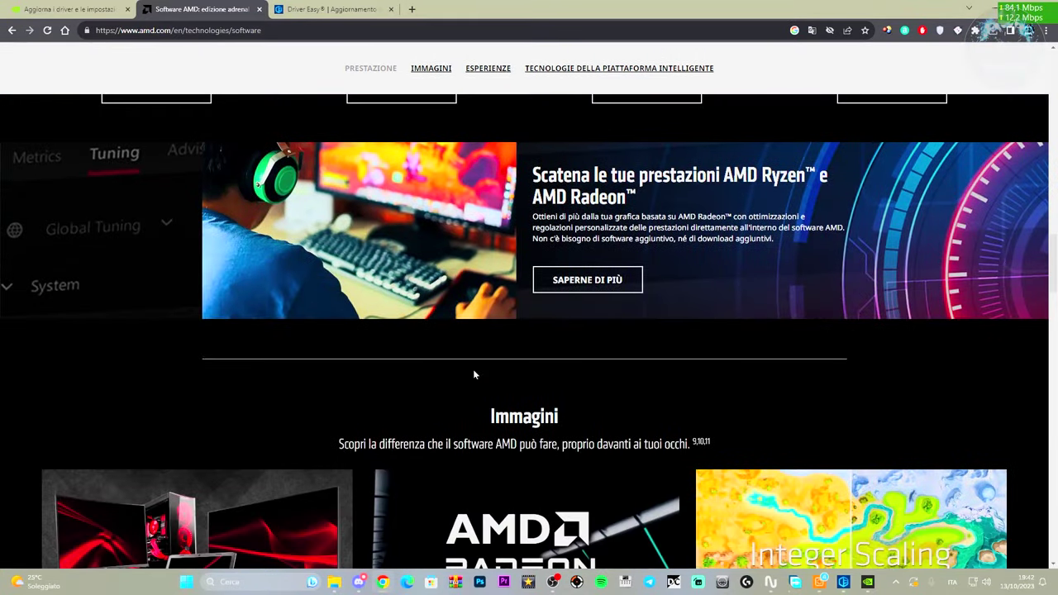
pyautogui.scroll(10, 473, 374)
pyautogui.scroll(-9, 473, 374)
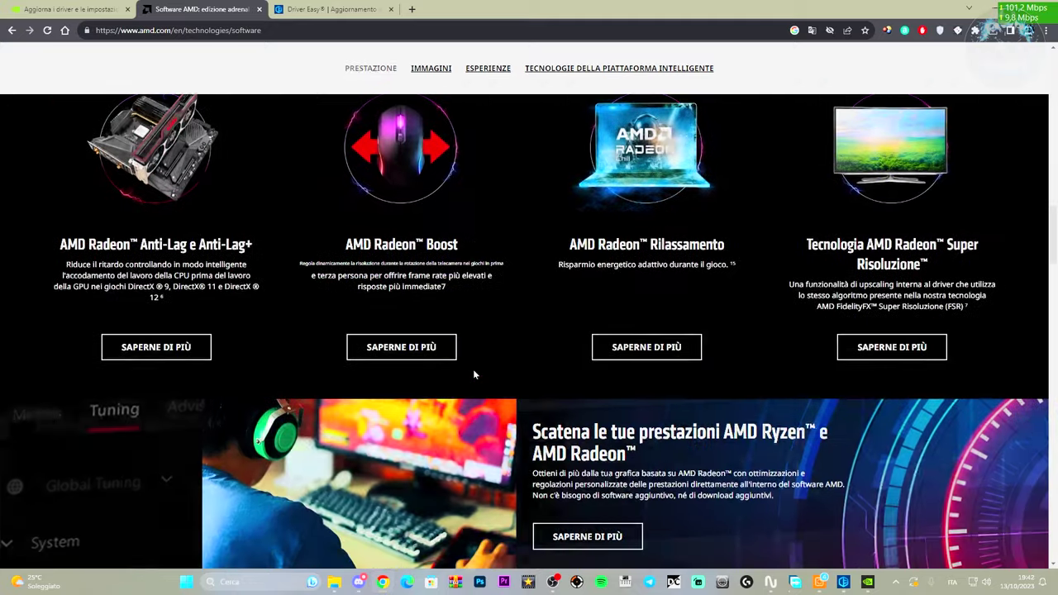
pyautogui.scroll(-15, 474, 374)
pyautogui.scroll(8, 474, 374)
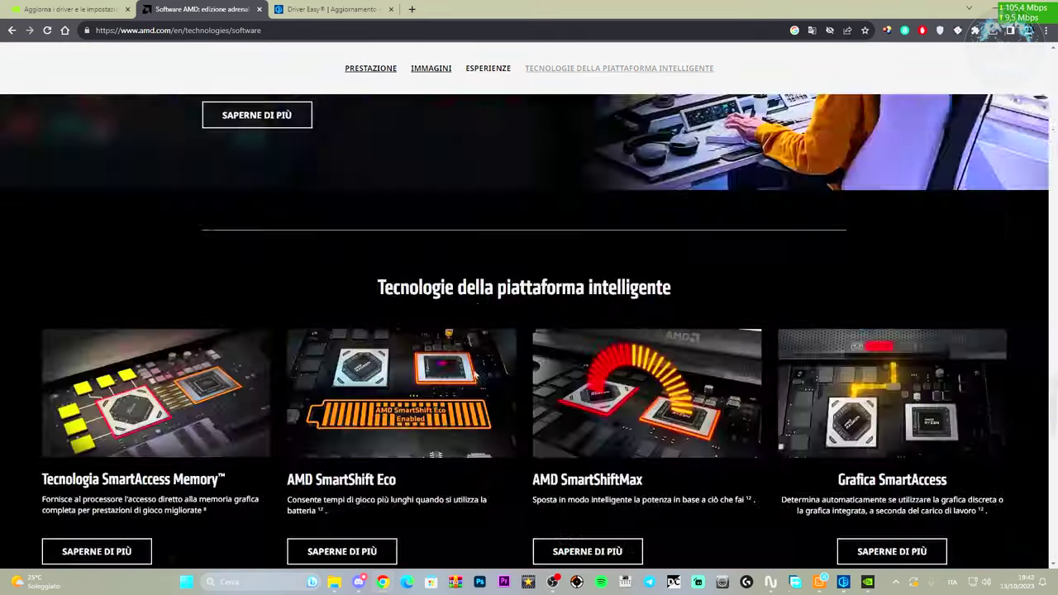
pyautogui.scroll(15, 475, 374)
pyautogui.scroll(-5, 474, 371)
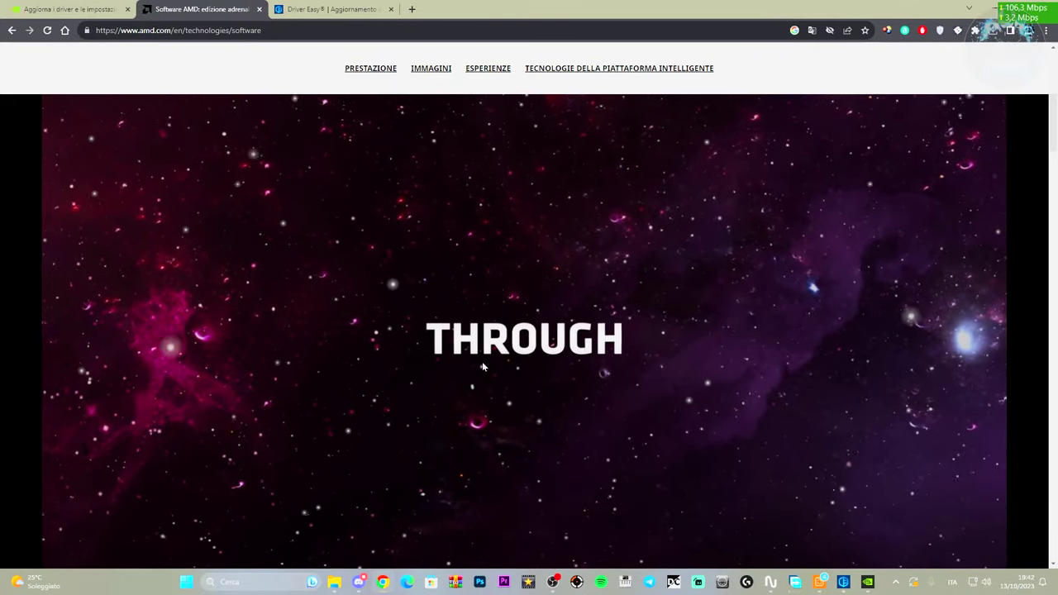
pyautogui.scroll(4, 483, 366)
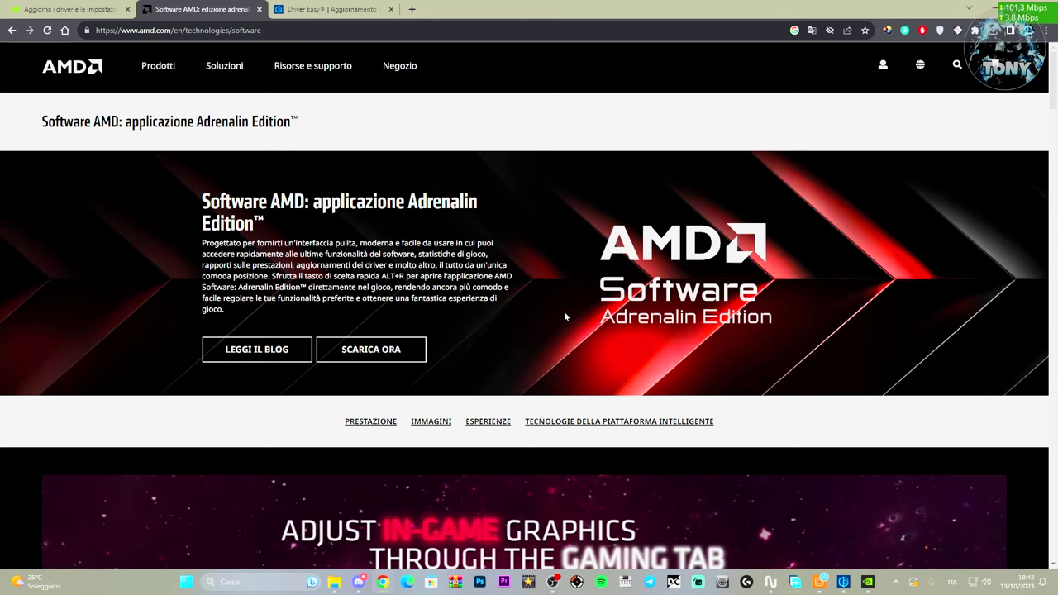
pyautogui.scroll(-8, 548, 330)
pyautogui.scroll(3, 548, 333)
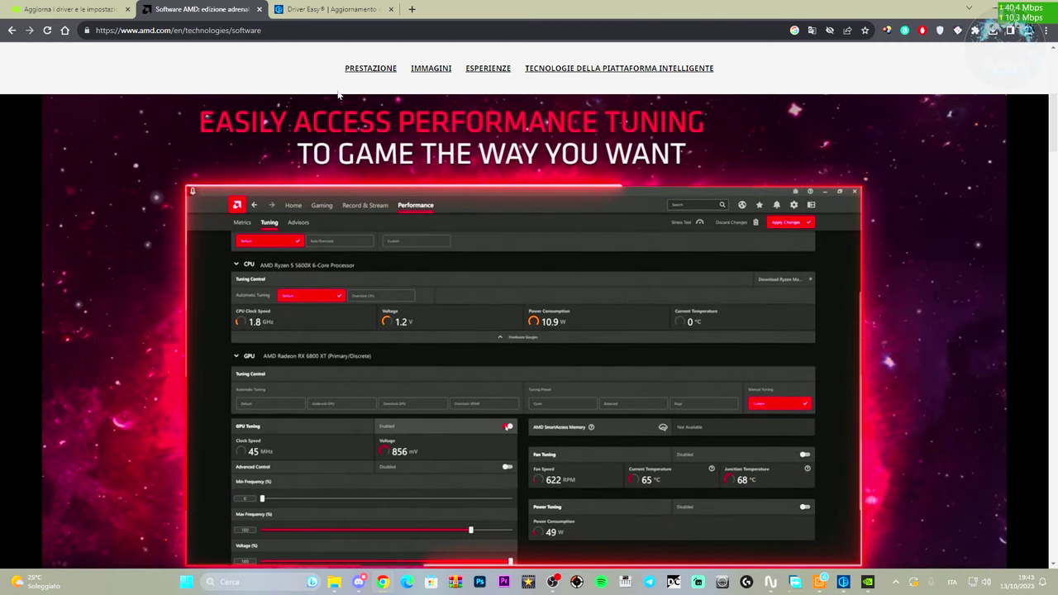
# Review the Driver Easy website's product comparison of the Light, Pro and Tecnico plans
pyautogui.click(314, 9)
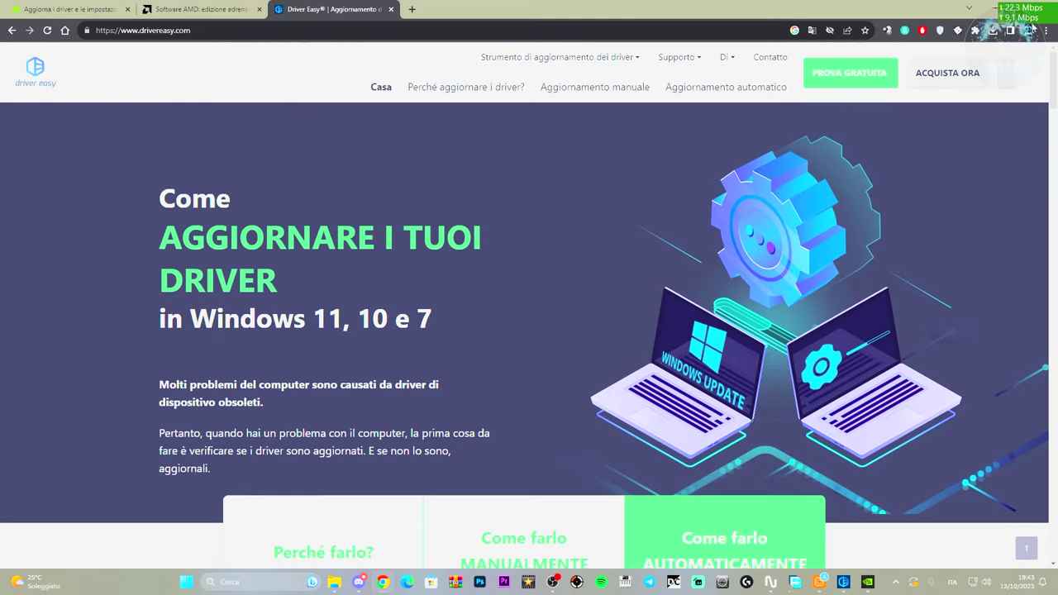
pyautogui.scroll(-15, 819, 290)
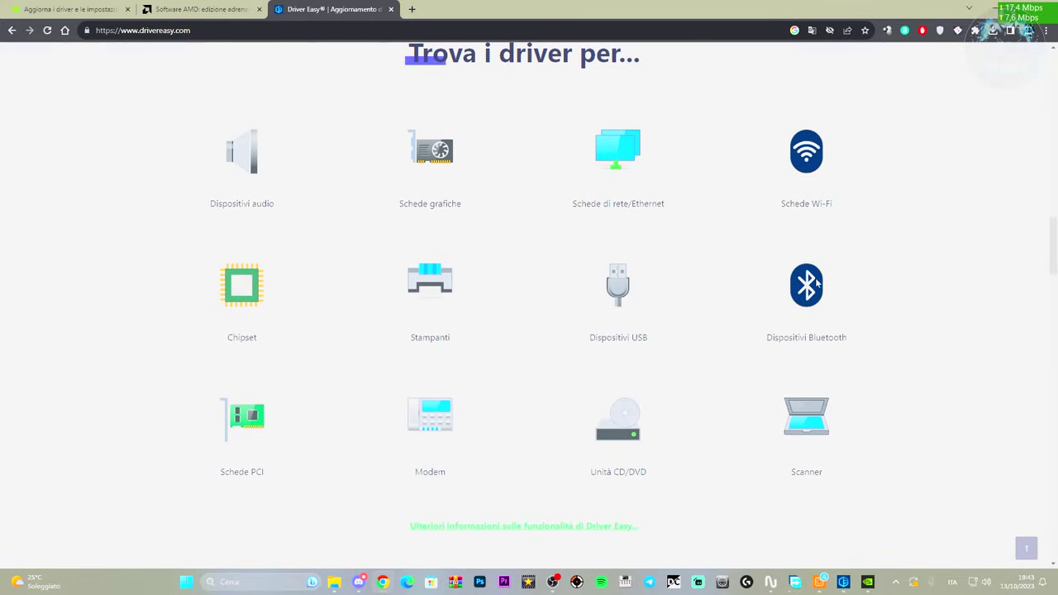
pyautogui.scroll(-15, 817, 283)
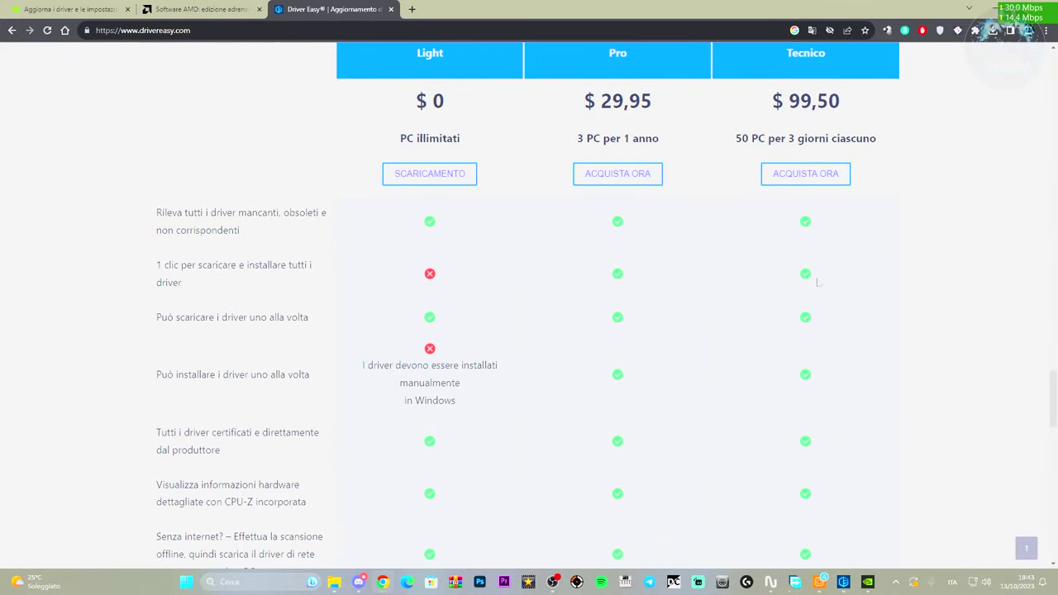
pyautogui.scroll(2, 817, 283)
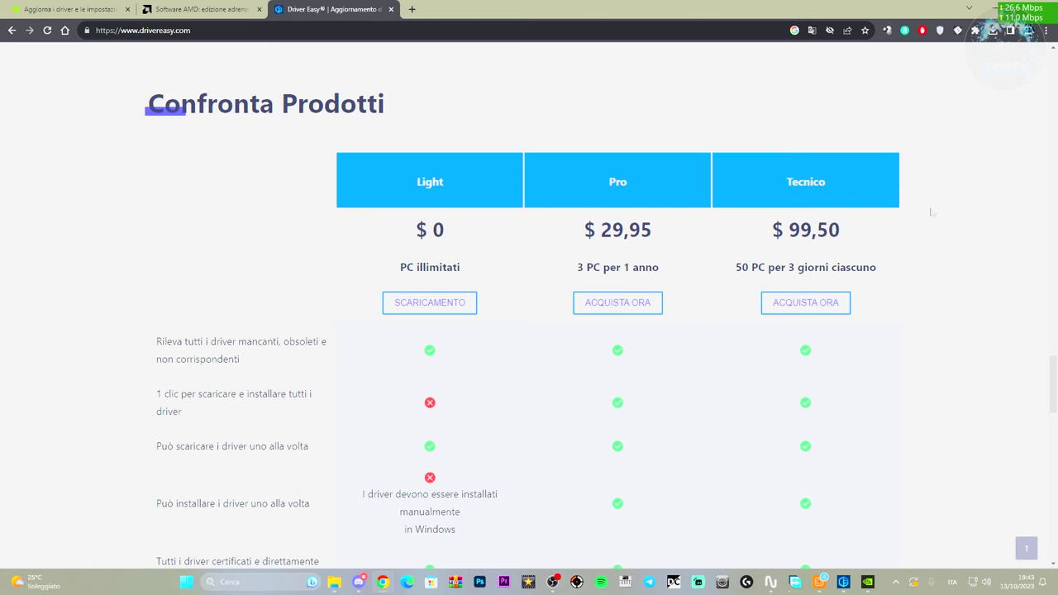
# Switch to the Driver Easy application and scan the computer for outdated drivers
pyautogui.click(993, 8)
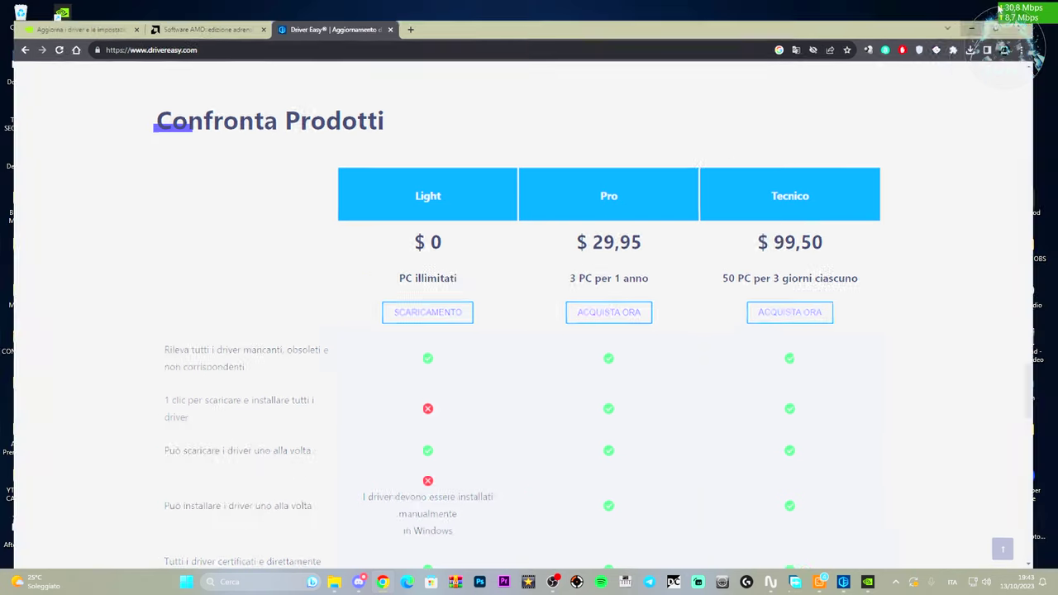
pyautogui.click(851, 582)
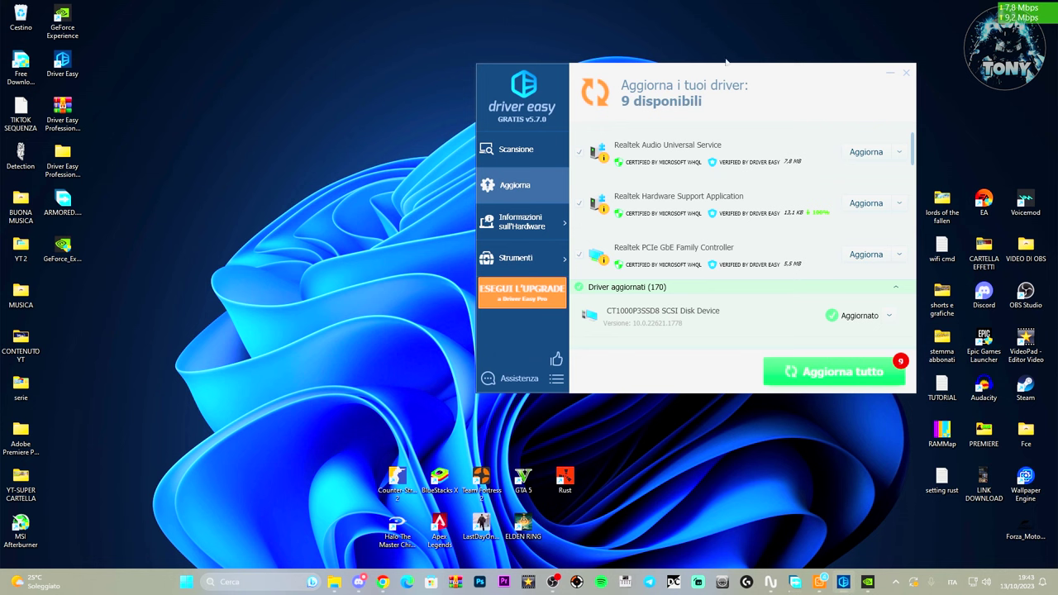
pyautogui.moveTo(731, 75); pyautogui.dragTo(502, 89)
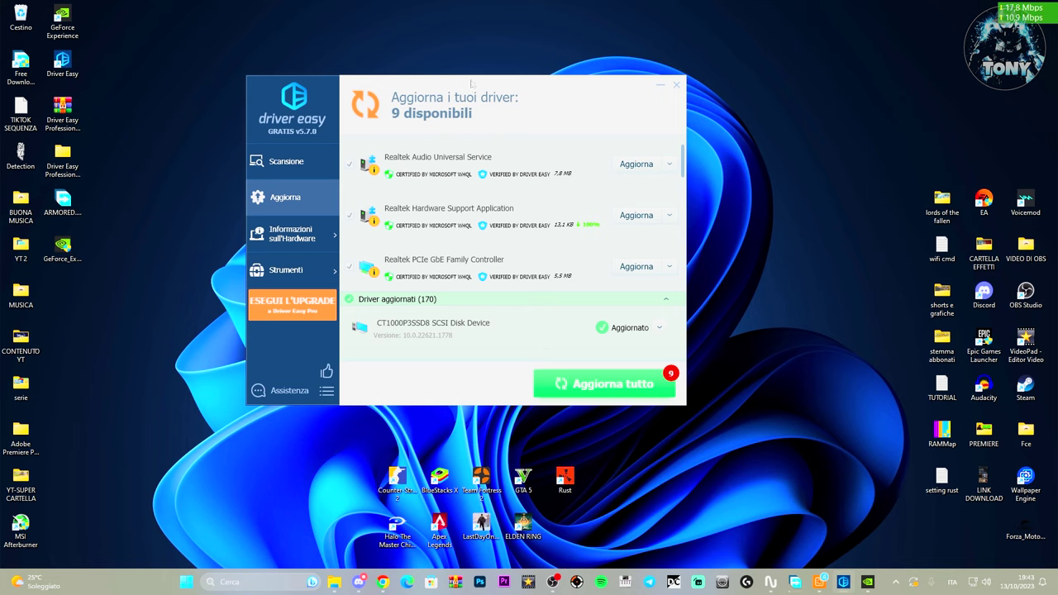
pyautogui.click(285, 161)
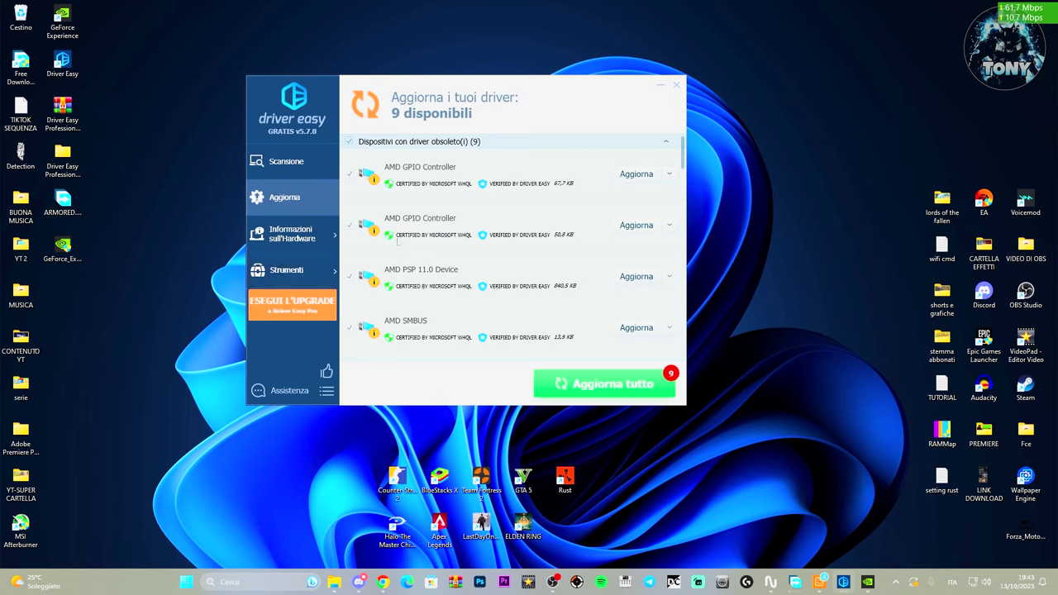
# Download the Realtek Hardware Support Application driver update and choose to install it manually
pyautogui.scroll(-5, 566, 243)
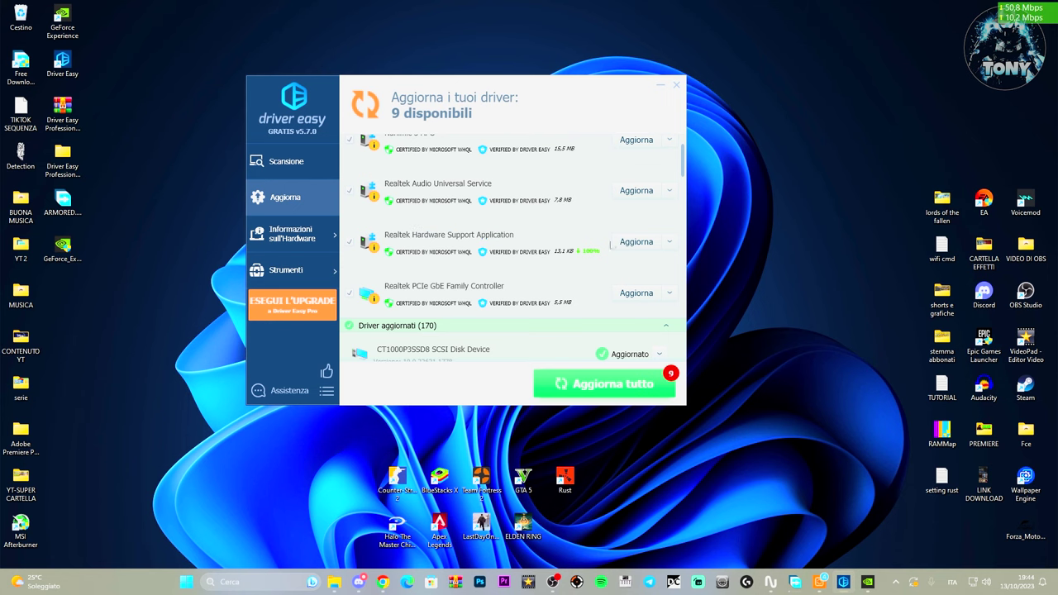
pyautogui.click(622, 247)
pyautogui.click(408, 285)
pyautogui.click(512, 343)
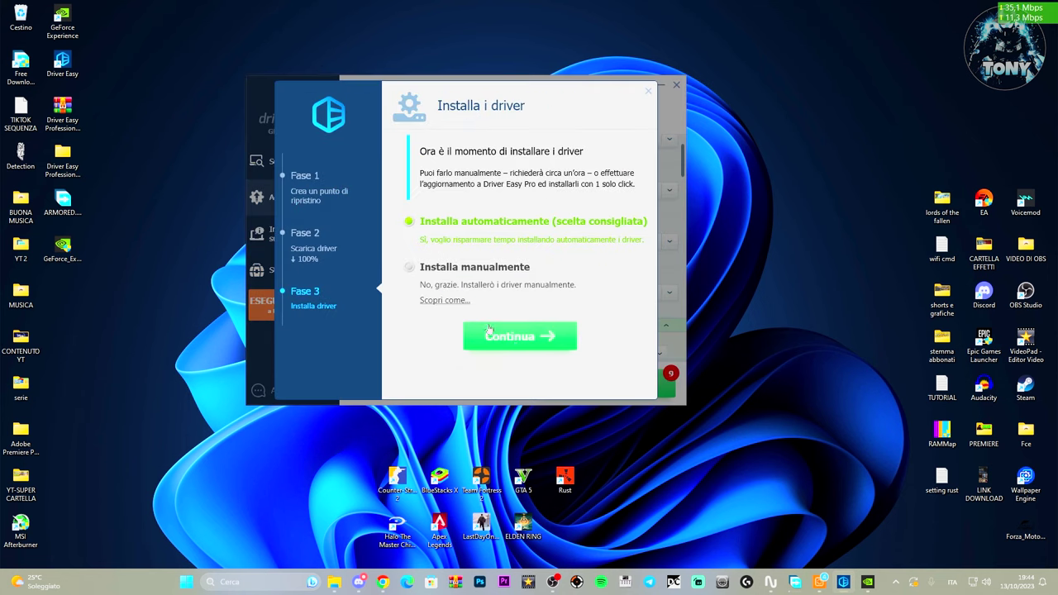
pyautogui.click(411, 269)
pyautogui.click(506, 336)
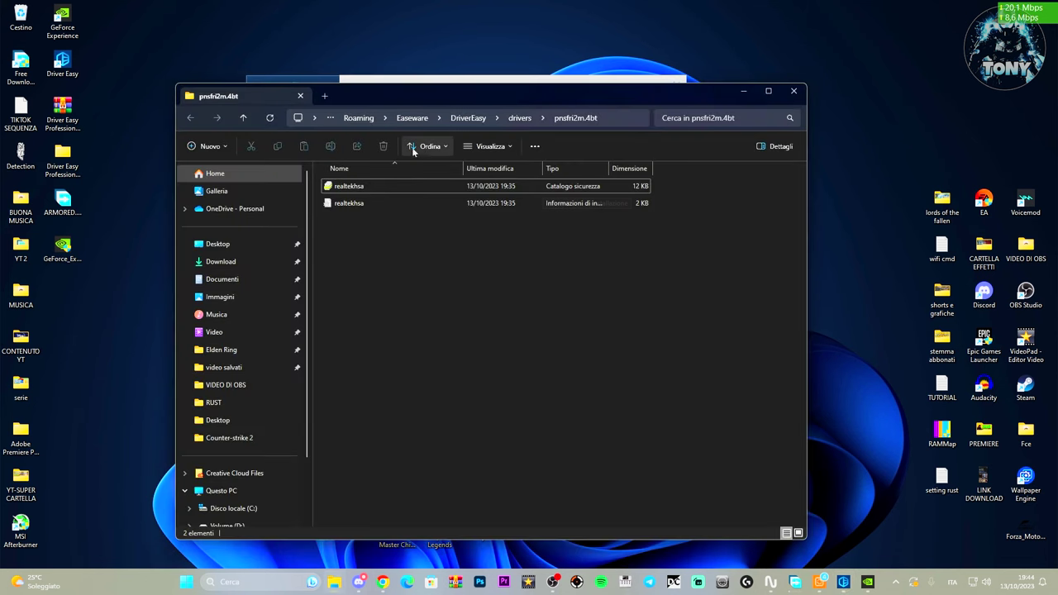
# Copy the path of the folder containing the downloaded realtekhsa driver files, and minimise the folder window
pyautogui.click(616, 120)
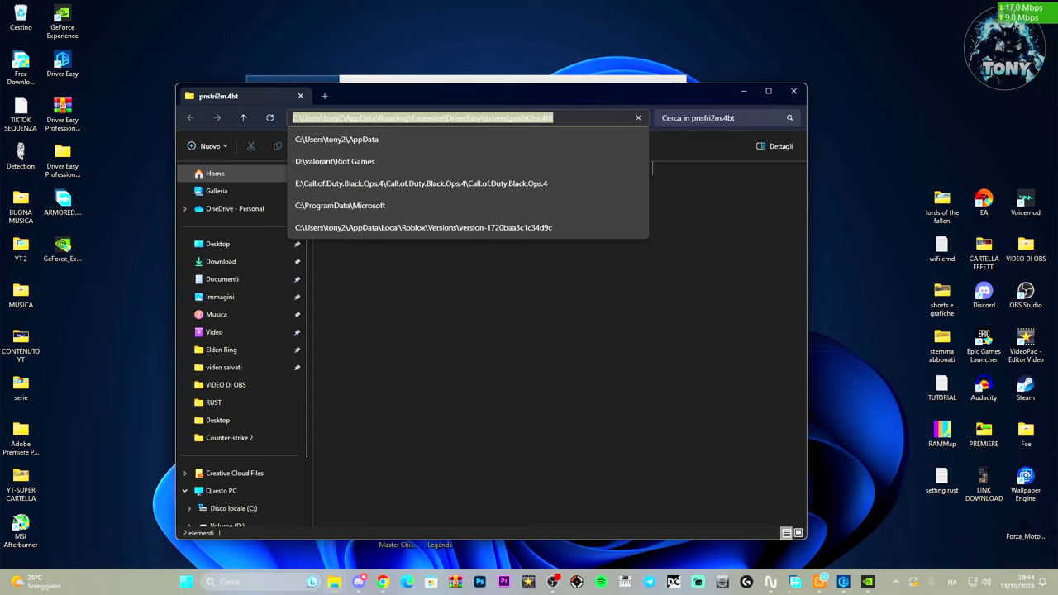
pyautogui.rightClick(511, 121)
pyautogui.click(544, 148)
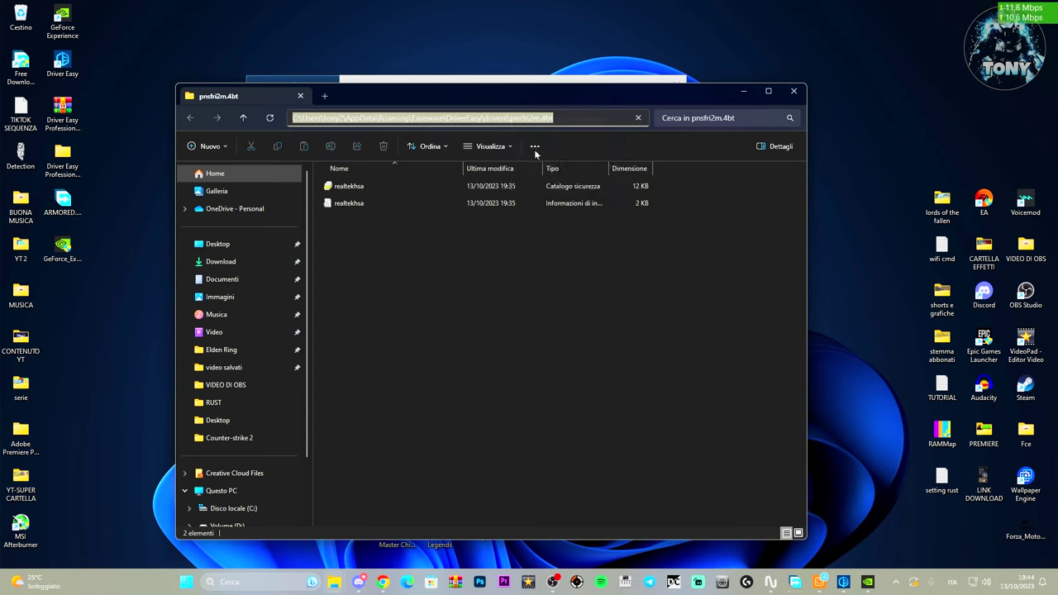
pyautogui.click(356, 202)
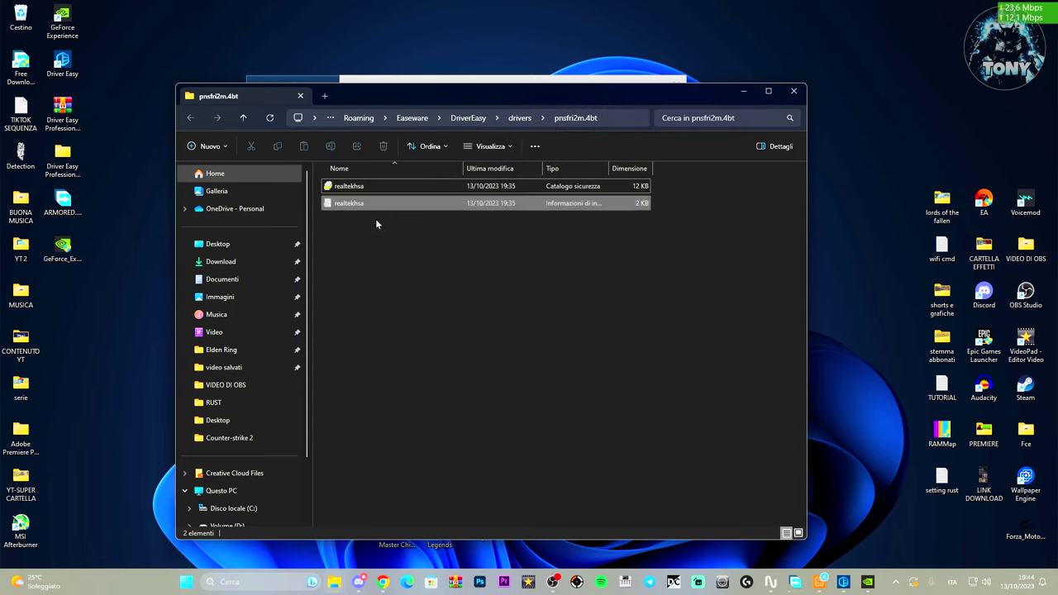
pyautogui.press('Up')
pyautogui.click(743, 90)
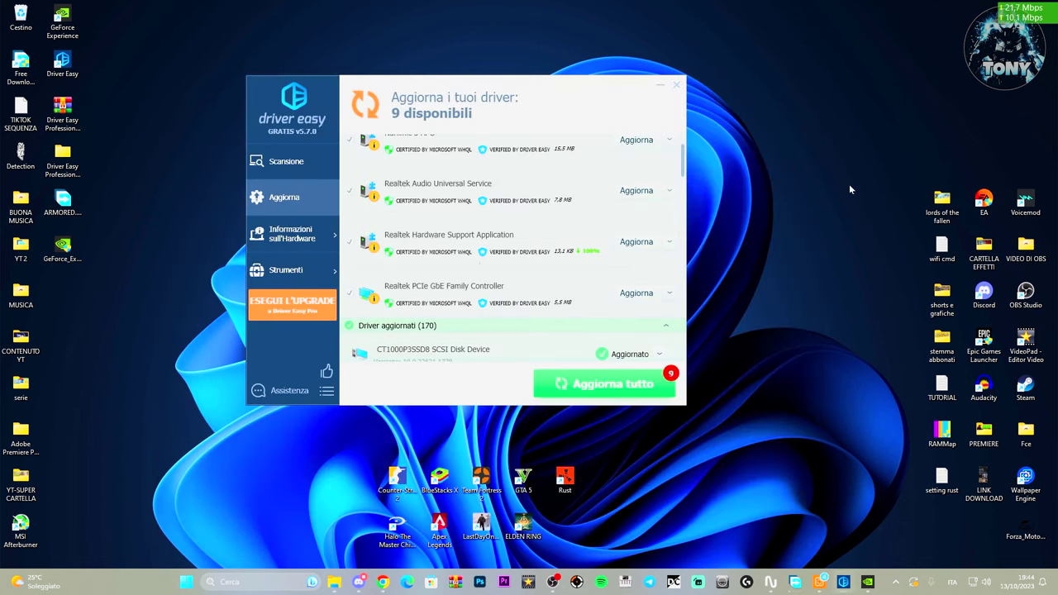
# Open Device Manager and arrange its window side by side with the Driver Easy window
pyautogui.rightClick(186, 582)
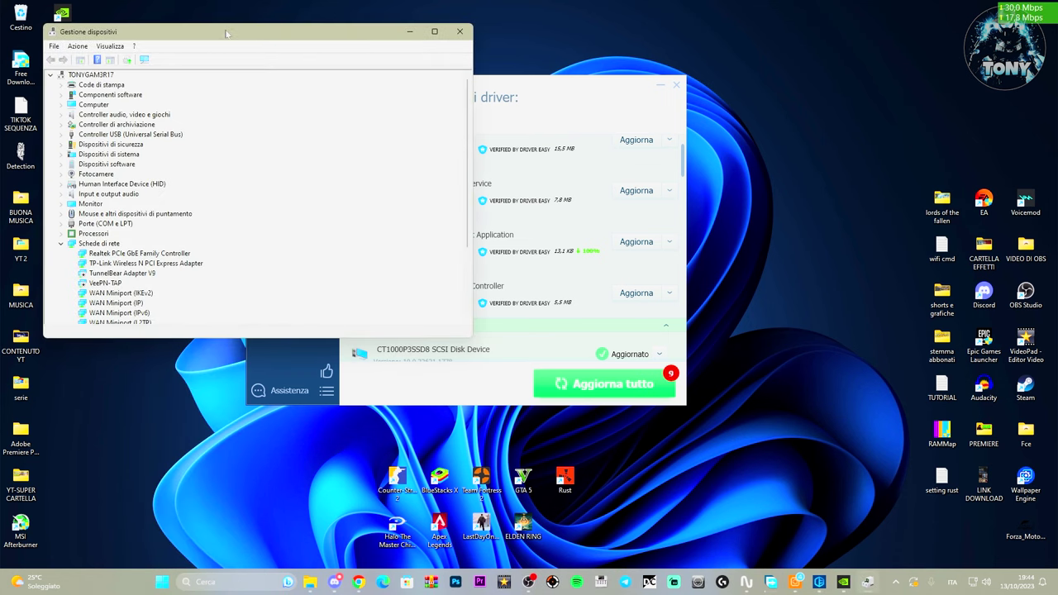
pyautogui.moveTo(228, 34); pyautogui.dragTo(818, 89)
pyautogui.moveTo(661, 79); pyautogui.dragTo(541, 84)
pyautogui.moveTo(810, 91); pyautogui.dragTo(756, 94)
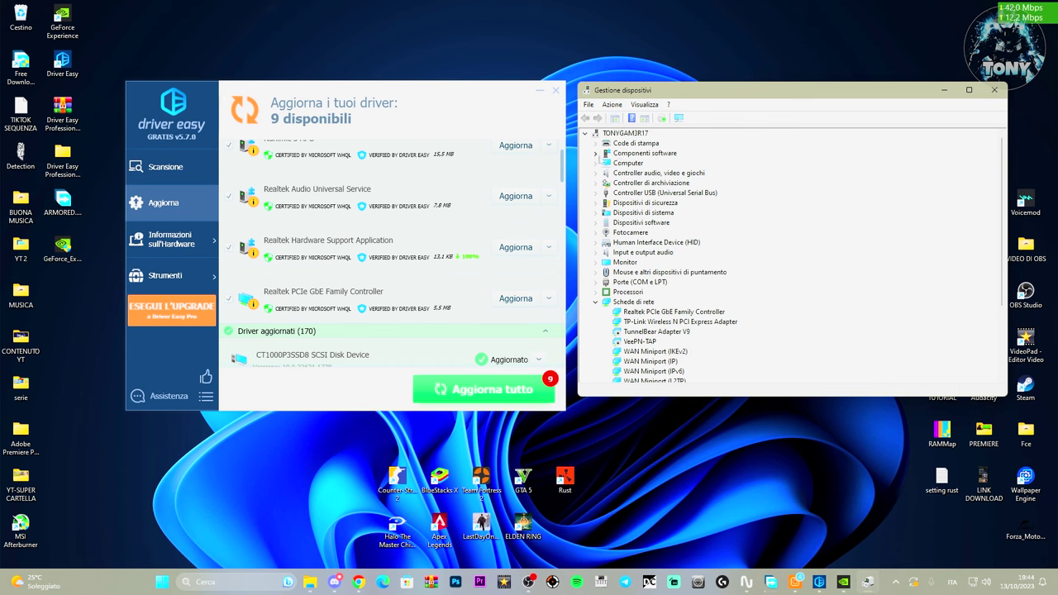
# Start a driver update for Realtek Hardware Support Application under the software components, choosing to search this computer for drivers
pyautogui.click(596, 153)
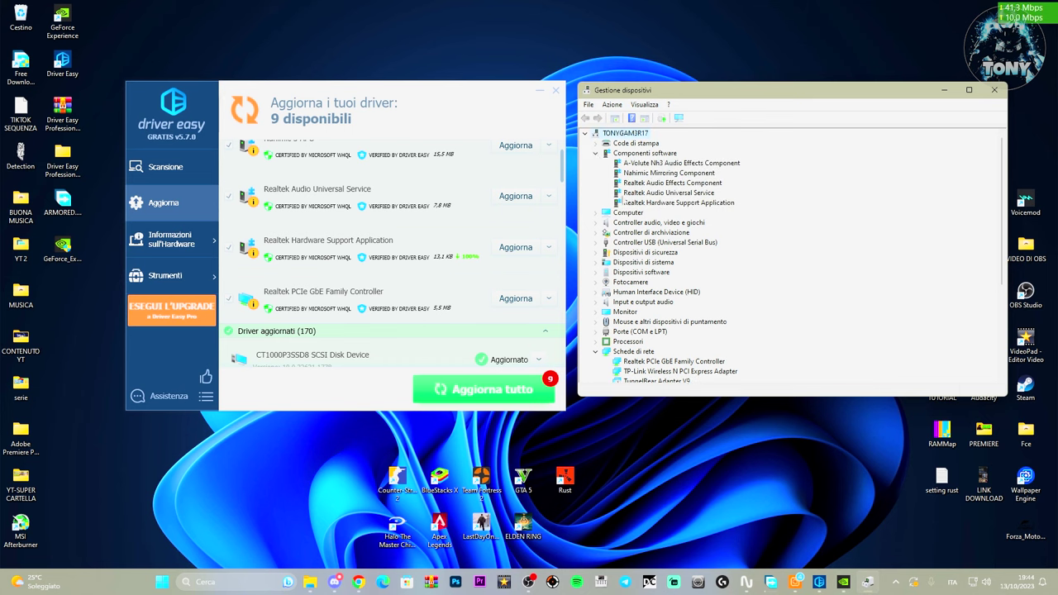
pyautogui.click(653, 204)
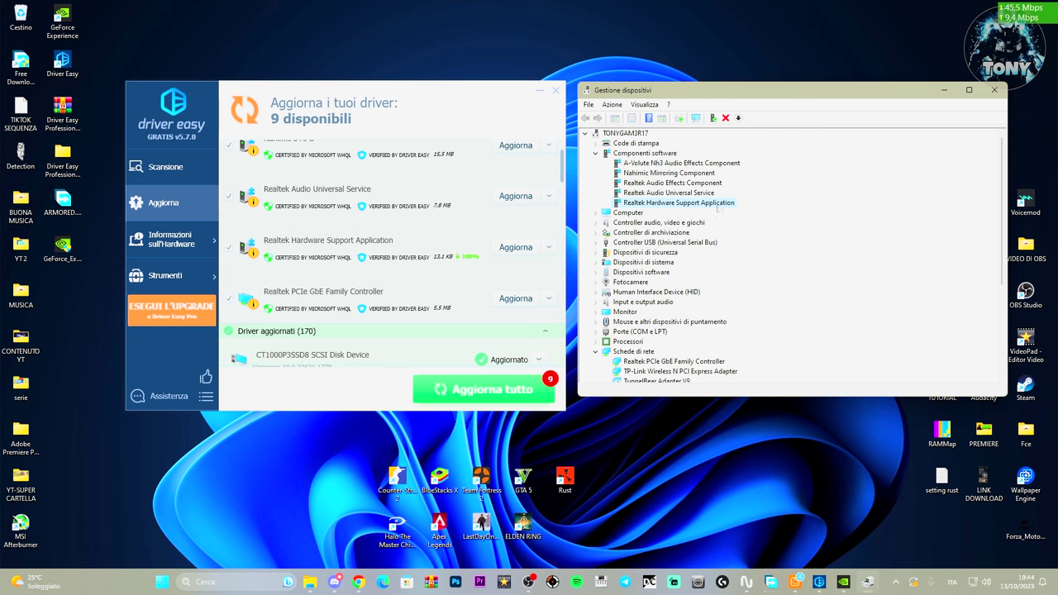
pyautogui.rightClick(674, 204)
pyautogui.click(679, 214)
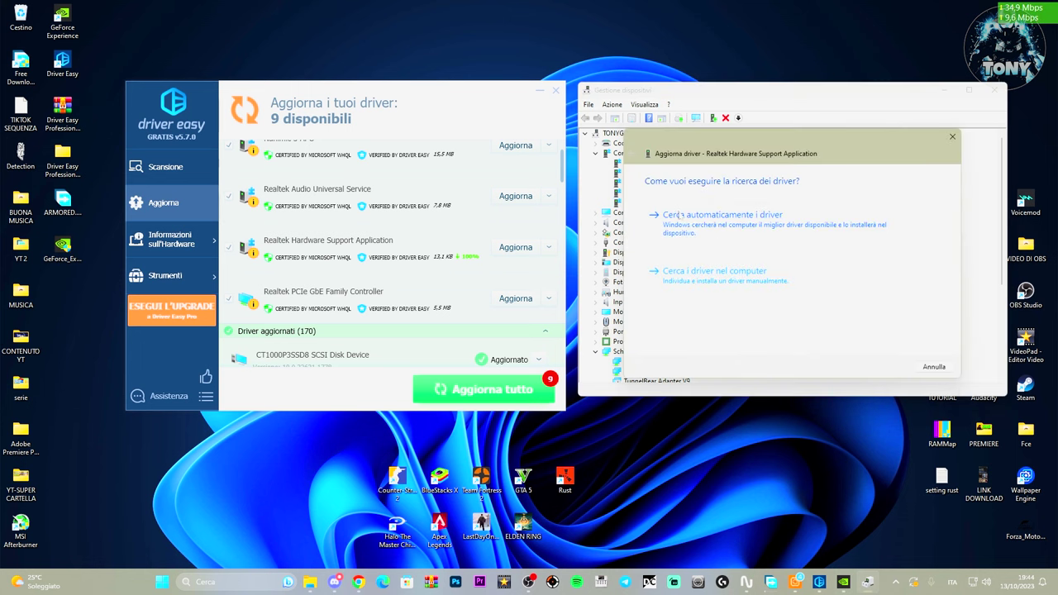
pyautogui.click(693, 272)
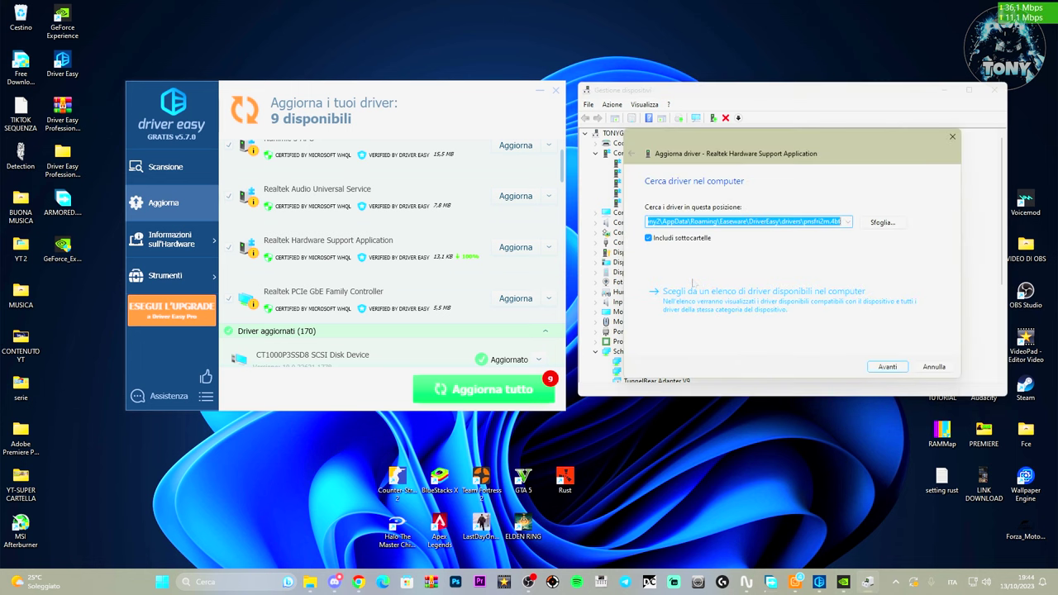
# Paste the copied folder path as the driver search location, run the installation, and close the update wizard
pyautogui.rightClick(781, 223)
pyautogui.click(807, 275)
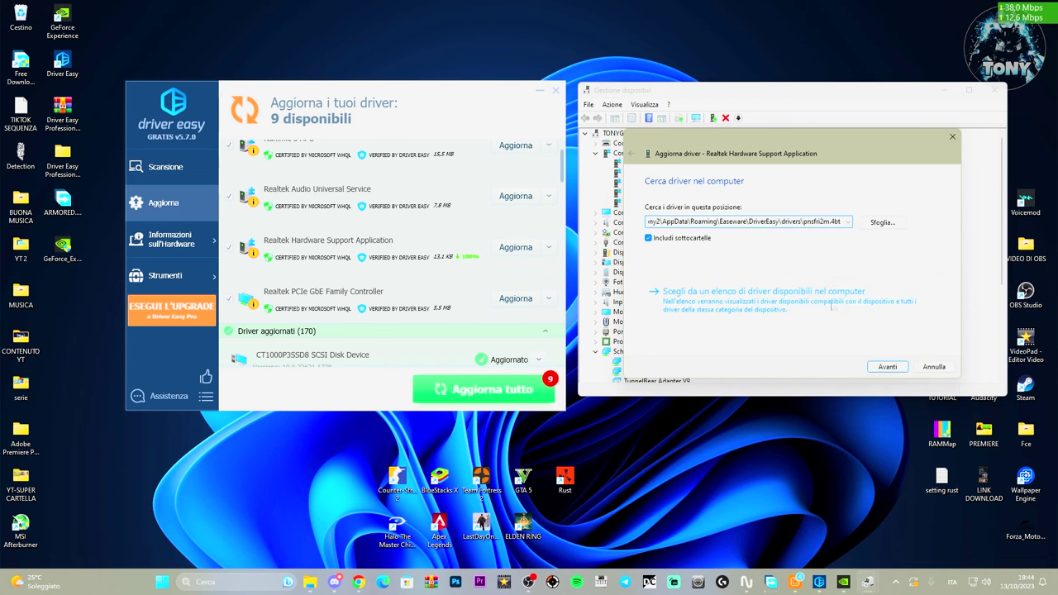
pyautogui.click(893, 374)
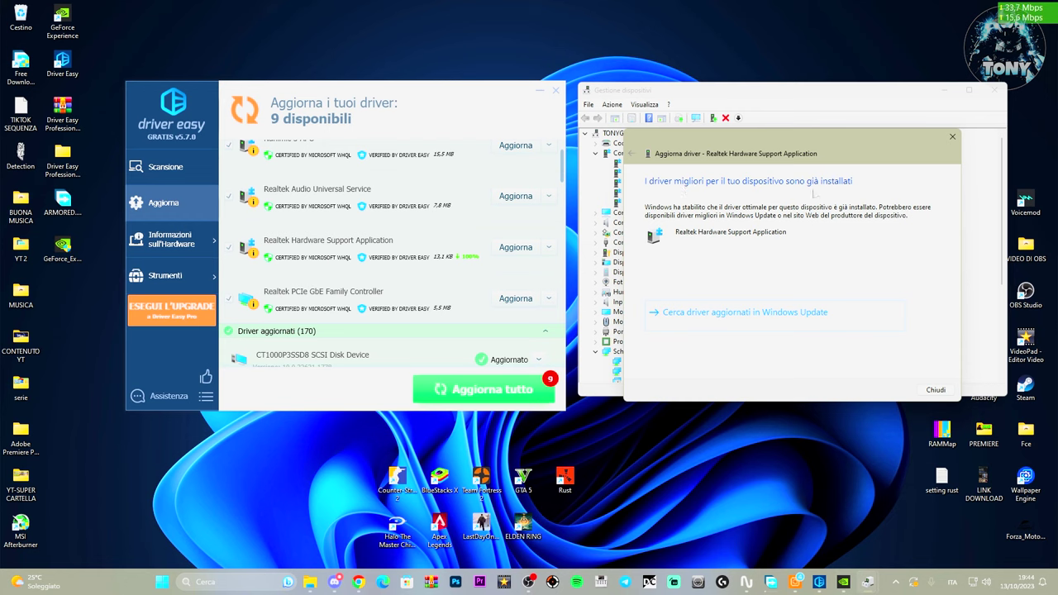
pyautogui.click(930, 389)
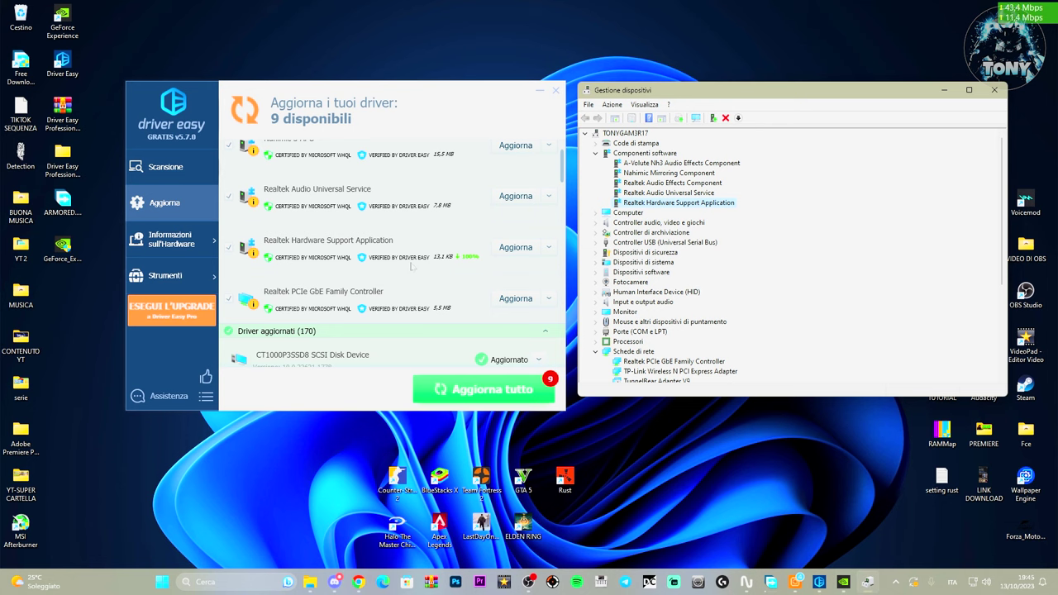
# In Driver Easy, download the AMD SMBUS driver update with a manually created restore point and choose to install it manually
pyautogui.scroll(5, 413, 267)
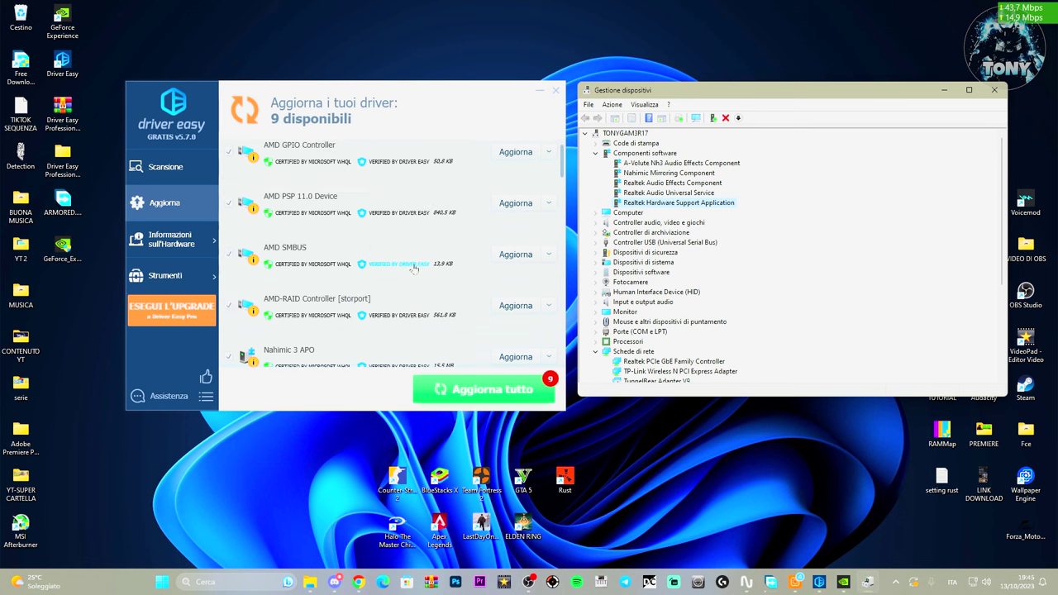
pyautogui.click(514, 255)
pyautogui.click(286, 290)
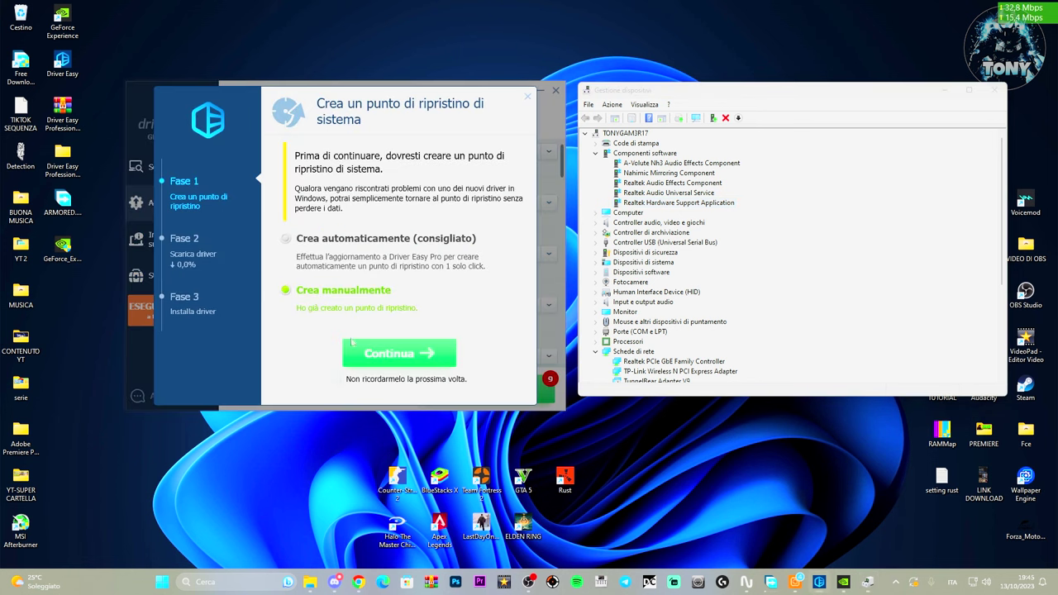
pyautogui.click(374, 355)
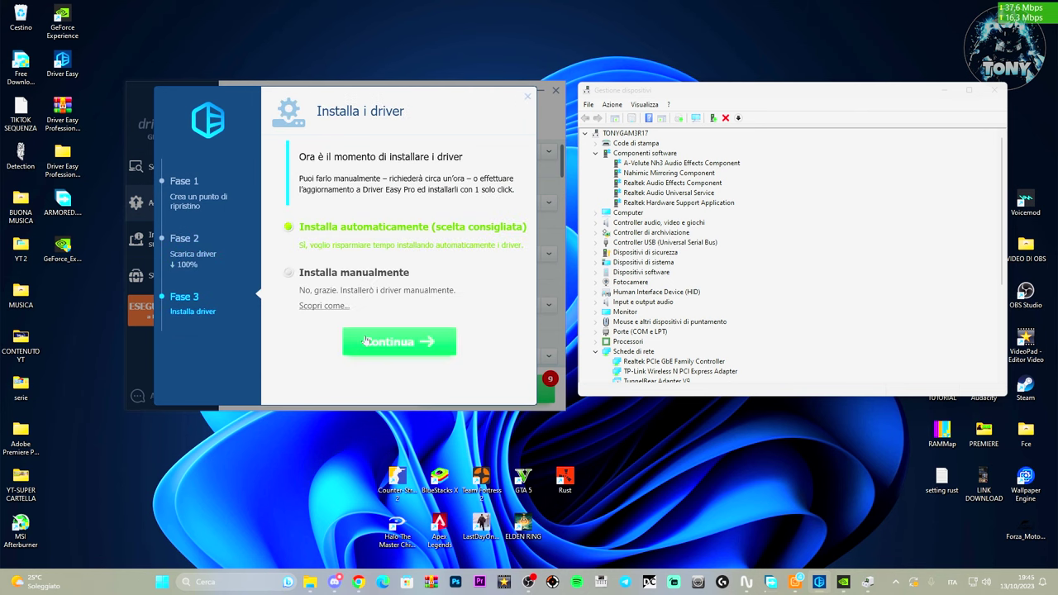
pyautogui.click(288, 273)
pyautogui.click(374, 351)
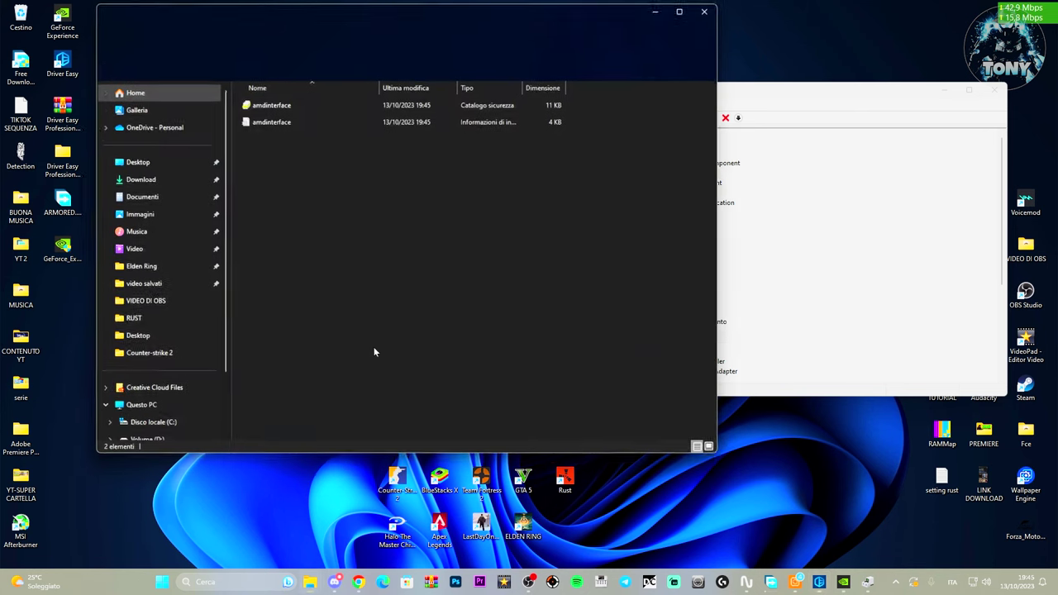
# Copy the path of the folder containing the downloaded amdinterface driver files, and minimise the folder window
pyautogui.click(365, 120)
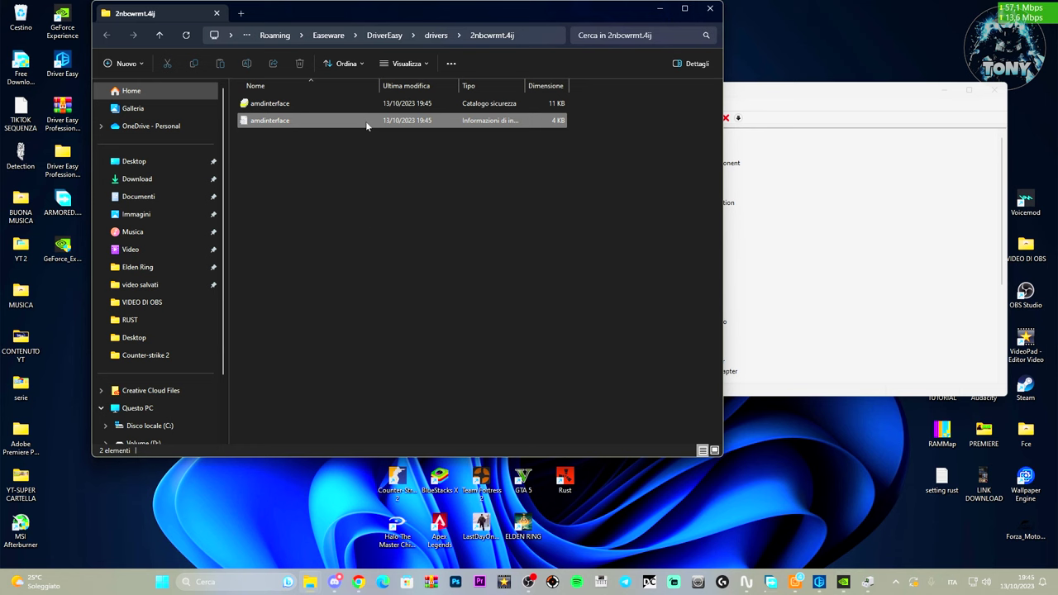
pyautogui.click(529, 36)
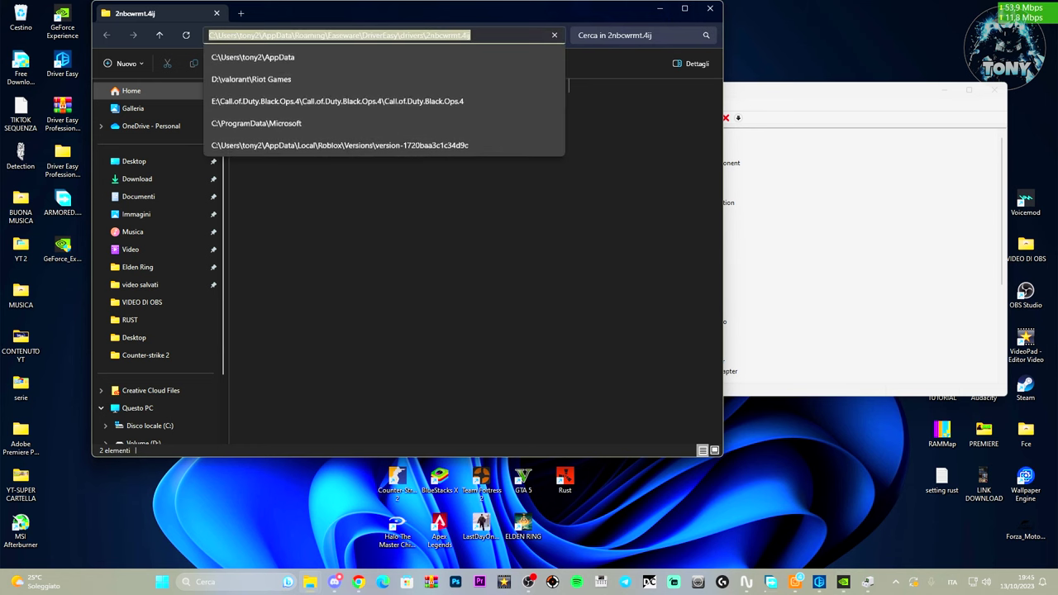
pyautogui.rightClick(463, 37)
pyautogui.click(529, 73)
pyautogui.click(659, 8)
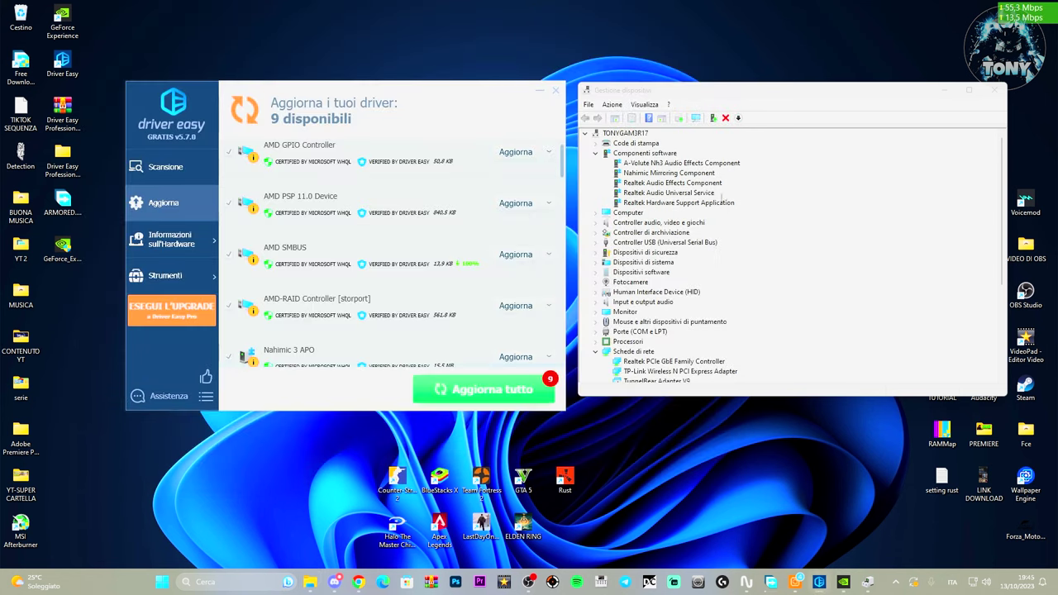
# In Device Manager, try a manual driver update for the NVIDIA GeForce GTX 1660 SUPER with the copied folder path, and cancel the wizard
pyautogui.scroll(-5, 721, 196)
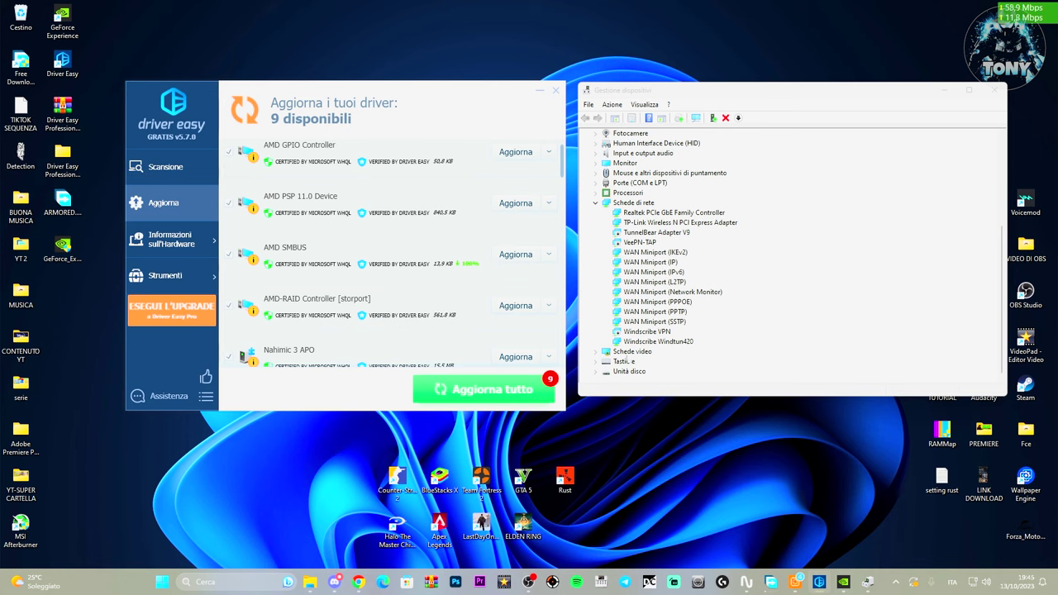
pyautogui.click(674, 355)
pyautogui.doubleClick(632, 351)
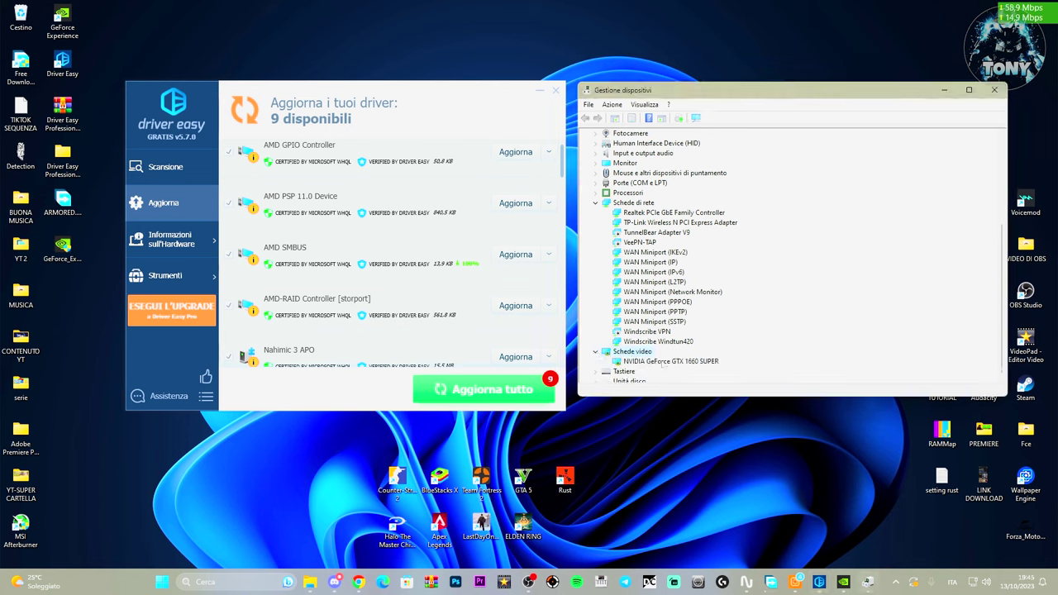
pyautogui.rightClick(655, 361)
pyautogui.click(678, 367)
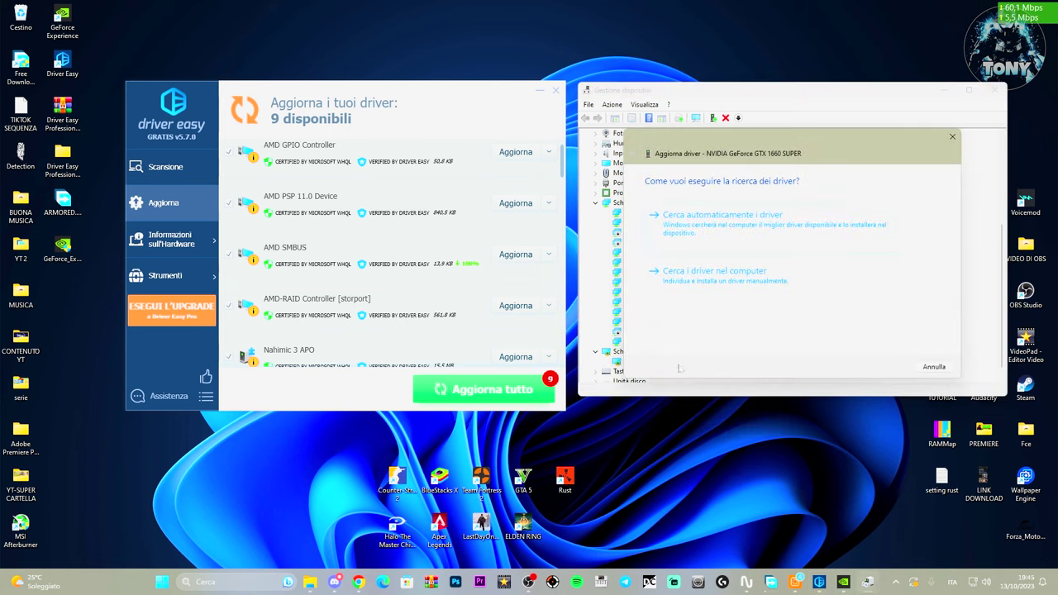
pyautogui.click(707, 272)
pyautogui.rightClick(767, 221)
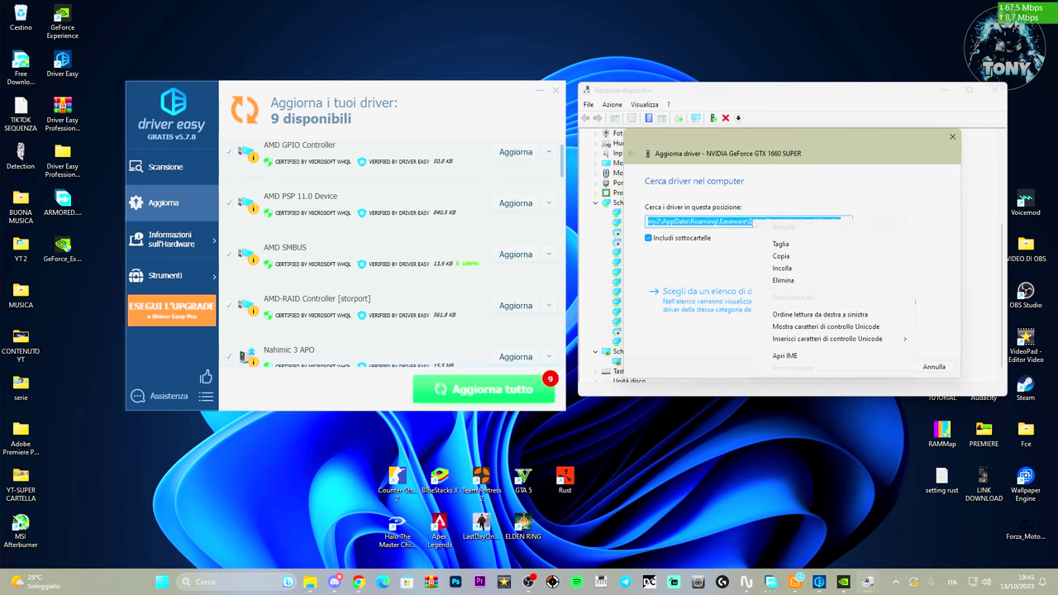
pyautogui.click(782, 268)
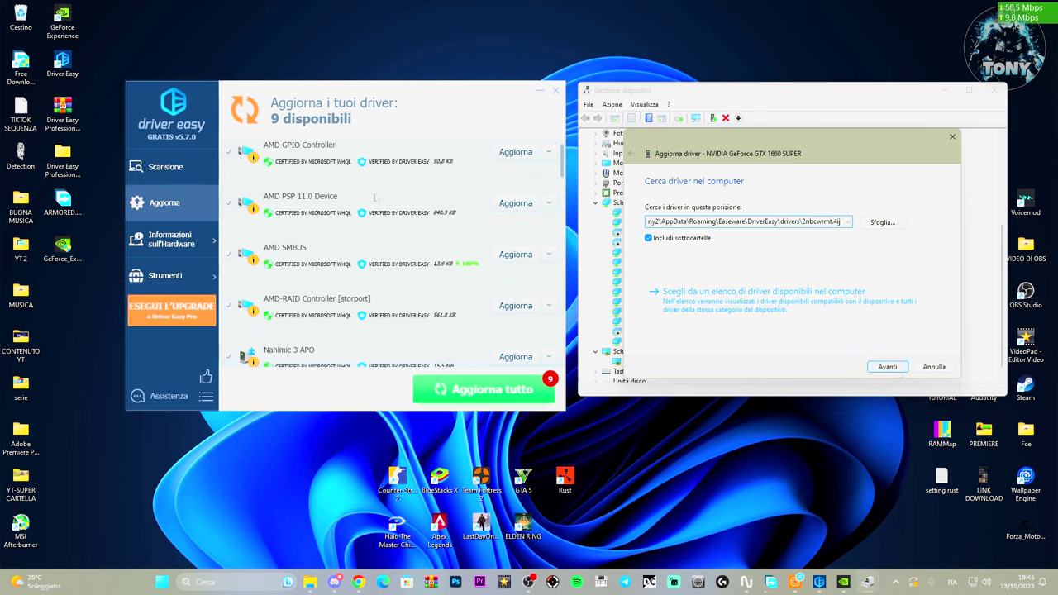
pyautogui.click(934, 369)
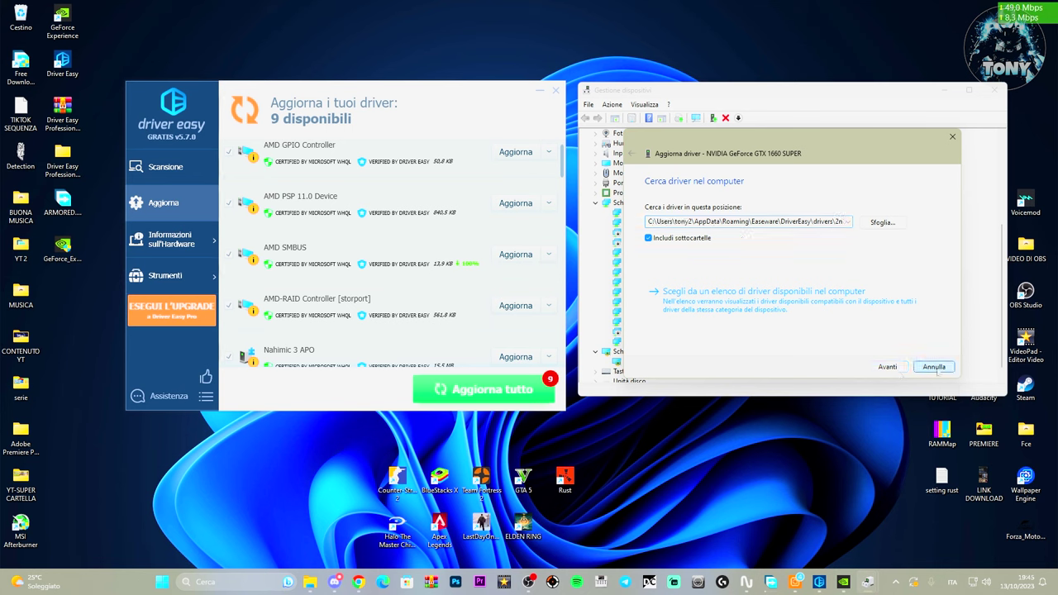
# Close both the Device Manager and Driver Easy windows
pyautogui.click(994, 89)
pyautogui.click(556, 91)
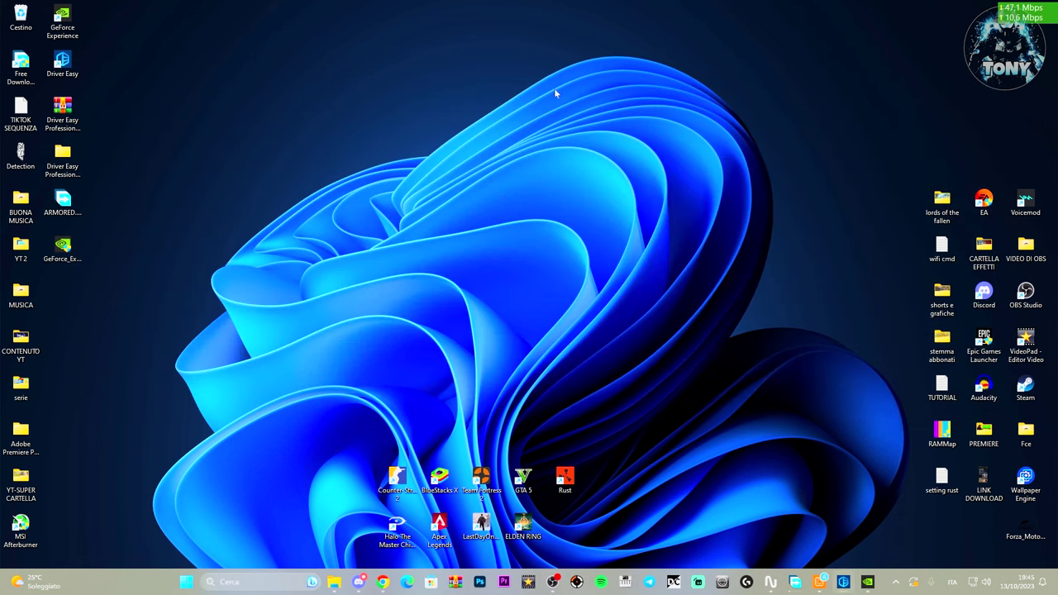